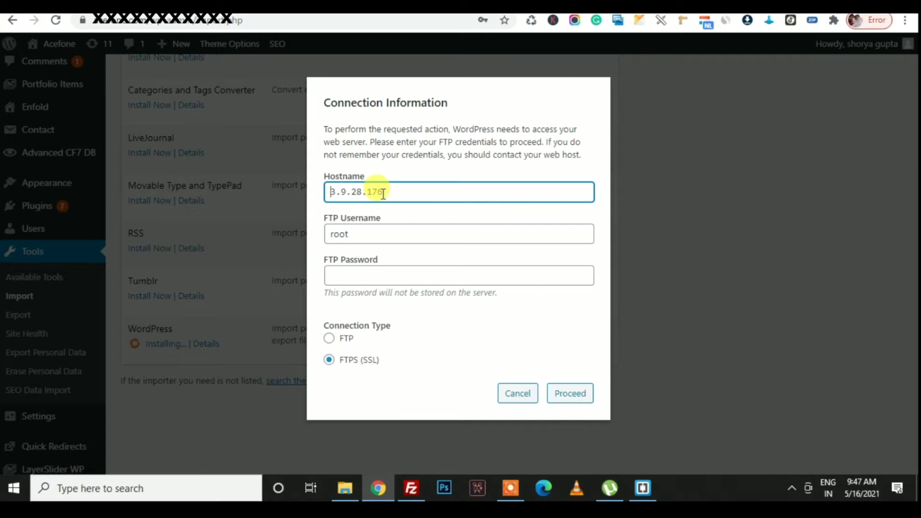
# Review the hostname, FTP username and FTP password fields of the connection request, and cancel the request
pyautogui.tripleClick(383, 192)
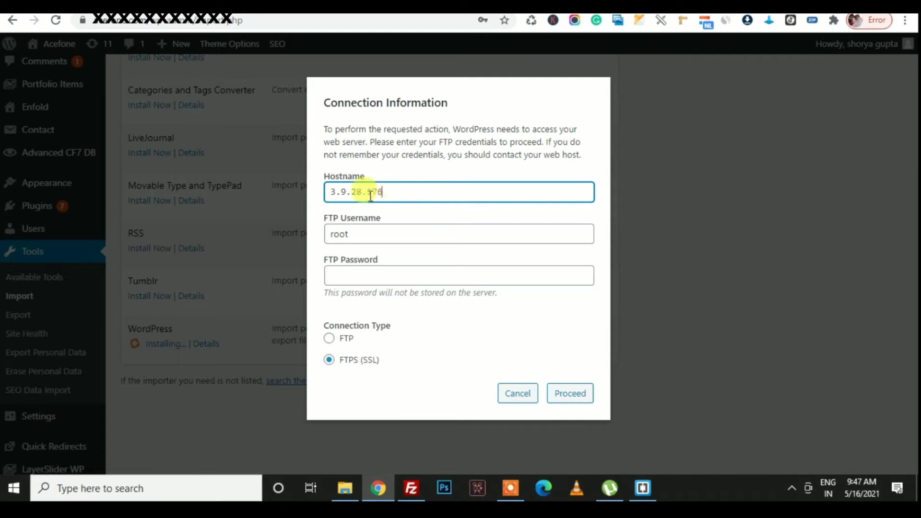
pyautogui.press('Tab')
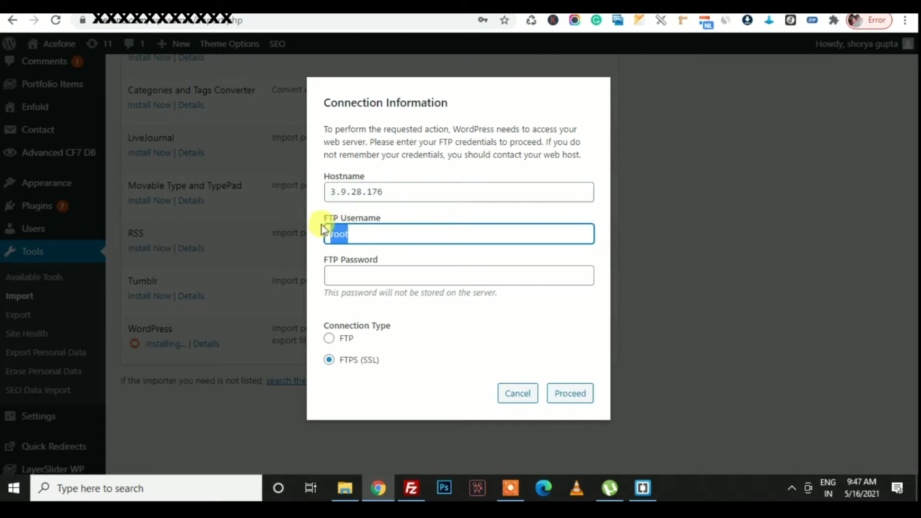
pyautogui.click(412, 276)
pyautogui.click(405, 250)
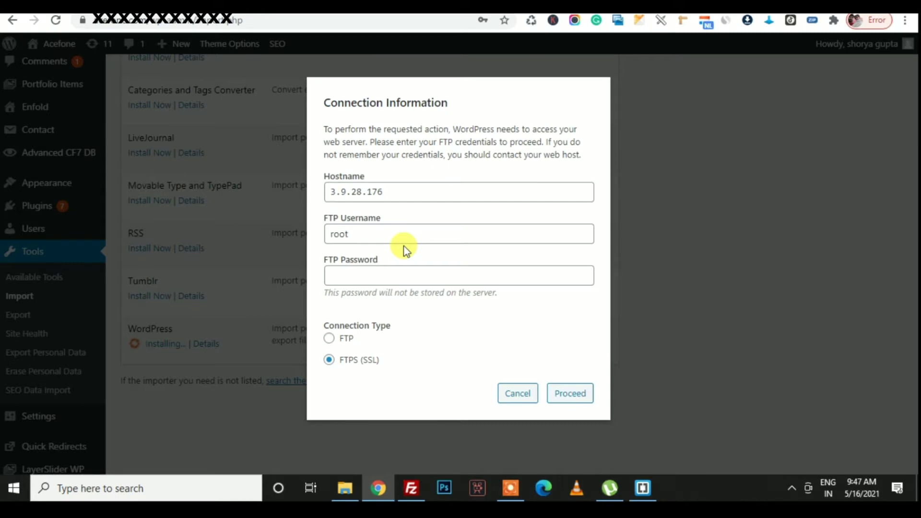
pyautogui.moveTo(386, 193); pyautogui.dragTo(302, 194)
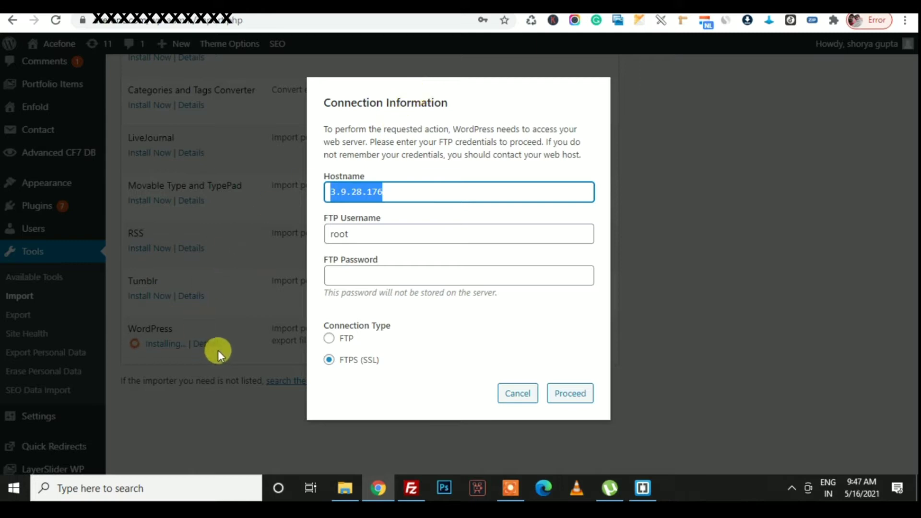
pyautogui.click(514, 396)
# Read the description of the WordPress importer and look over the list of available importers
pyautogui.moveTo(324, 331); pyautogui.dragTo(453, 333)
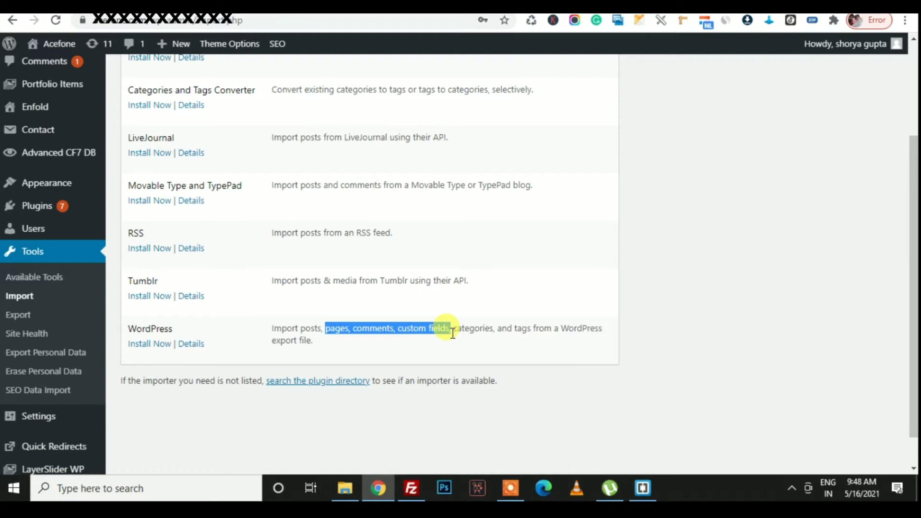
pyautogui.moveTo(560, 329); pyautogui.dragTo(572, 338)
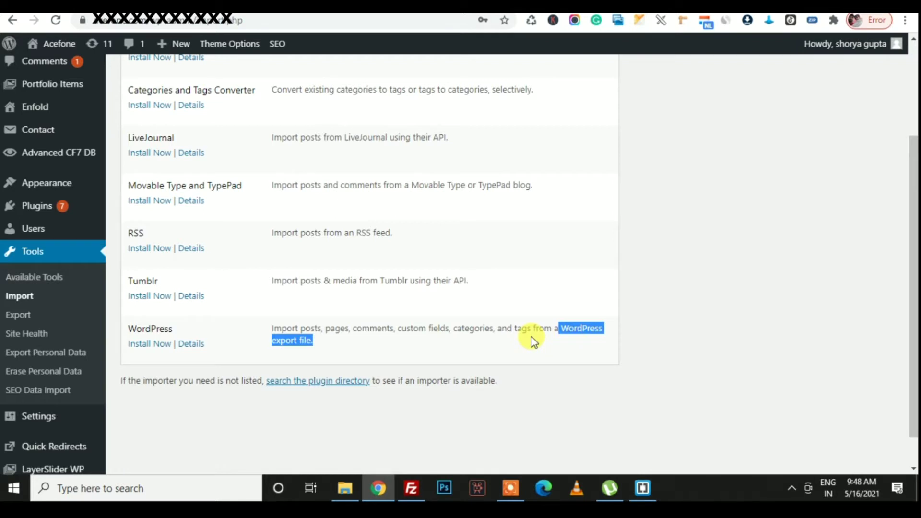
pyautogui.click(454, 247)
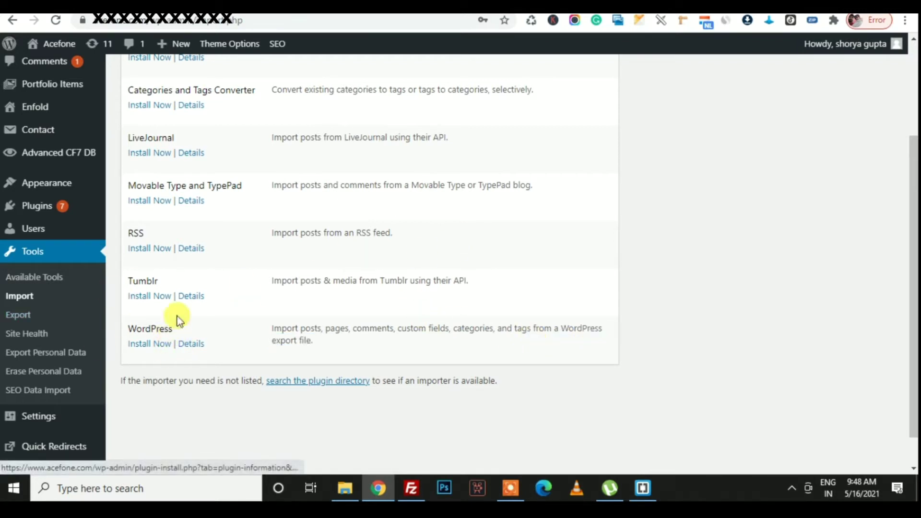
pyautogui.scroll(1, 376, 254)
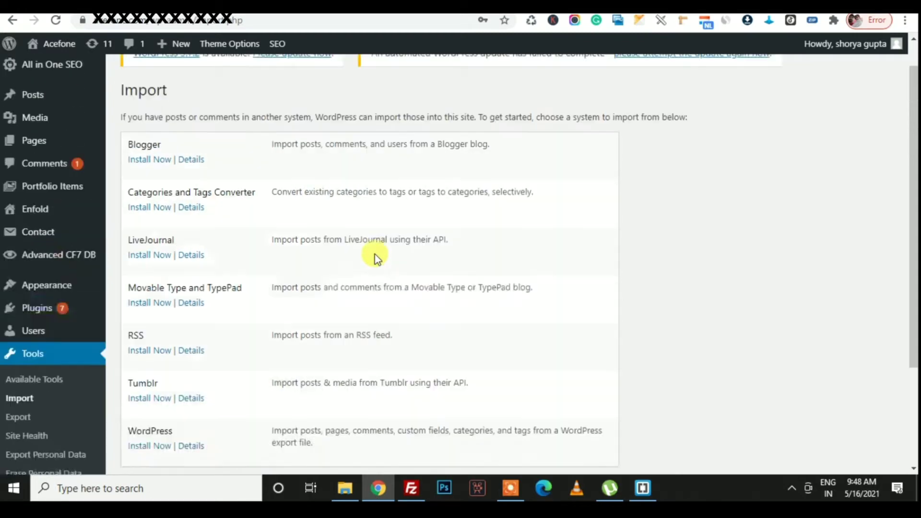
pyautogui.scroll(2, 375, 254)
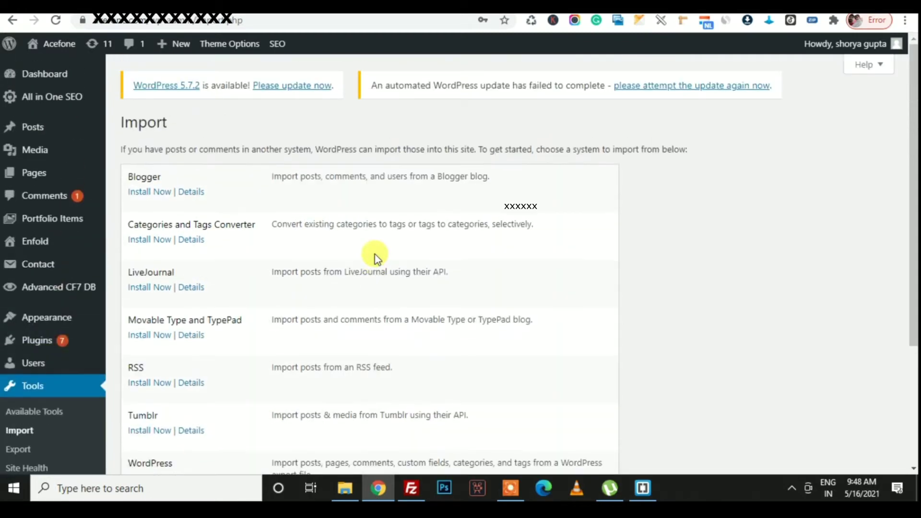
# Switch to FileZilla and go up from the remote plugins folder to the site's root folder, acefone
pyautogui.click(414, 488)
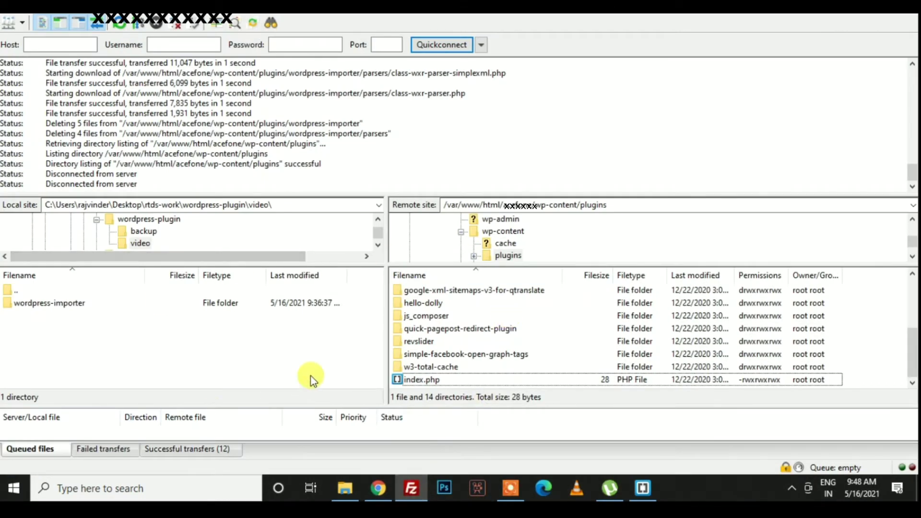
pyautogui.scroll(3, 404, 357)
pyautogui.doubleClick(415, 292)
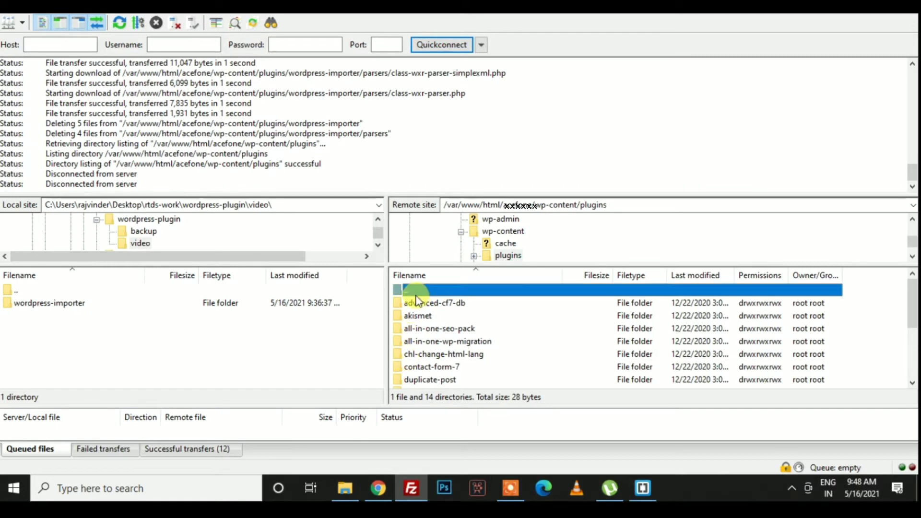
pyautogui.doubleClick(416, 291)
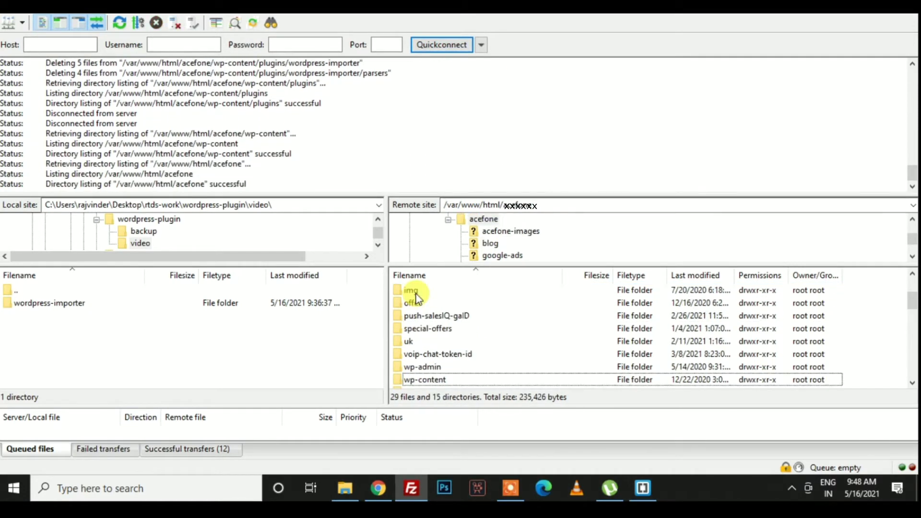
# Look through the folders and PHP files in the remote site's root folder for the configuration file
pyautogui.scroll(4, 438, 363)
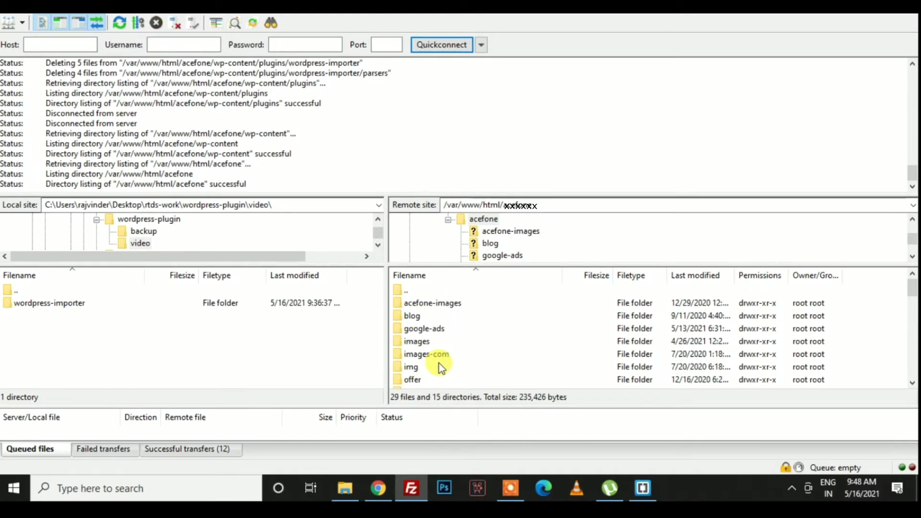
pyautogui.scroll(-12, 439, 364)
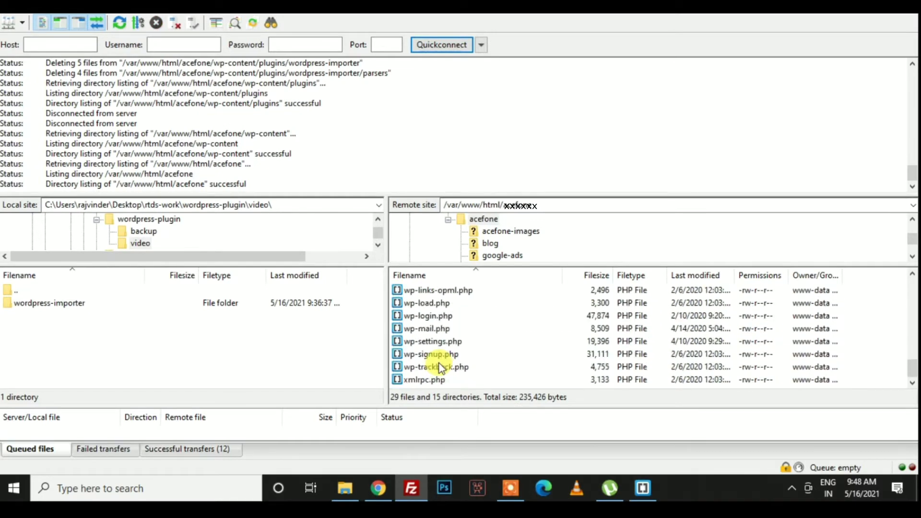
pyautogui.scroll(12, 439, 364)
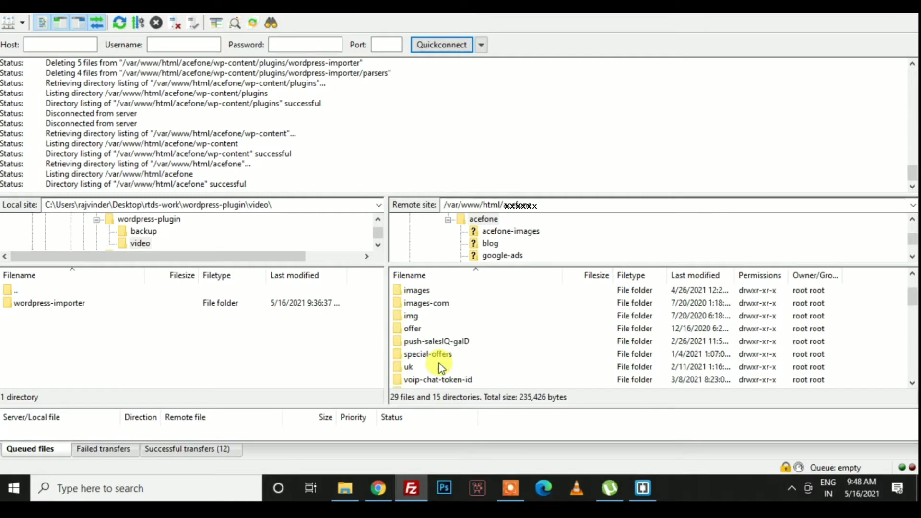
pyautogui.scroll(-12, 439, 364)
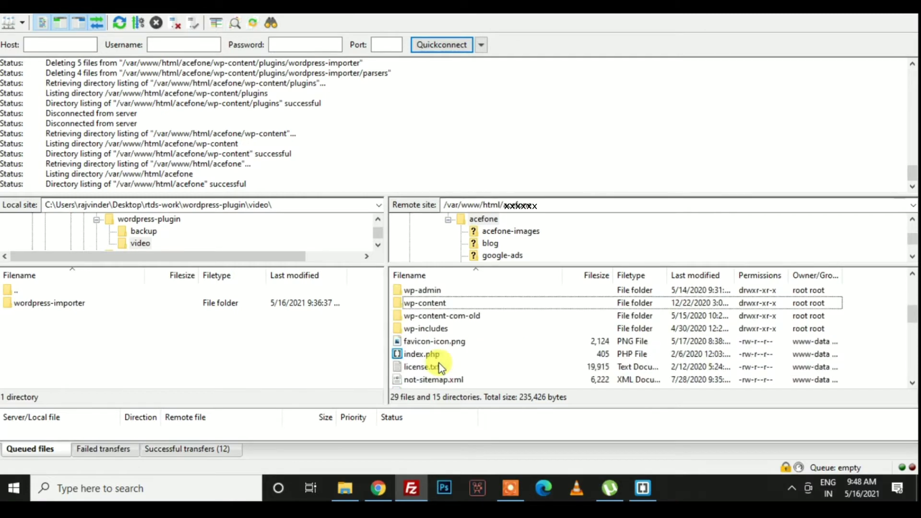
pyautogui.scroll(3, 439, 363)
pyautogui.scroll(9, 440, 367)
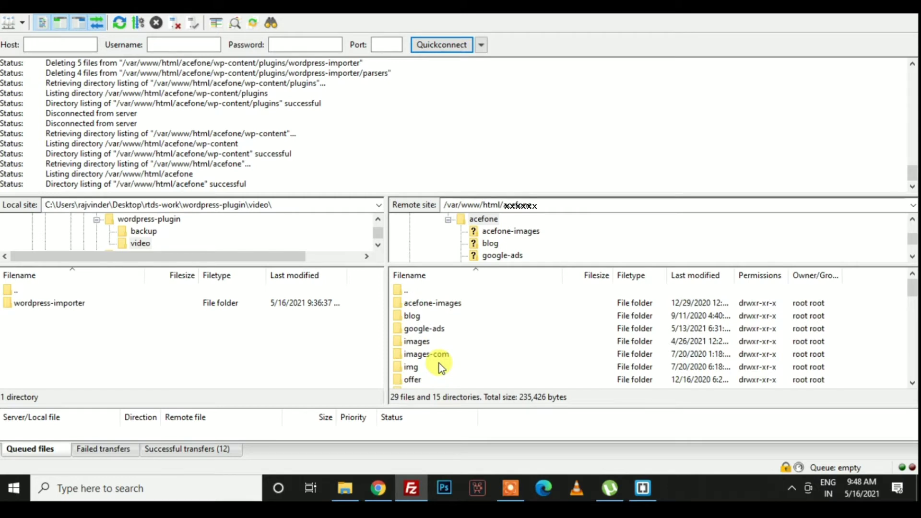
pyautogui.scroll(-12, 440, 367)
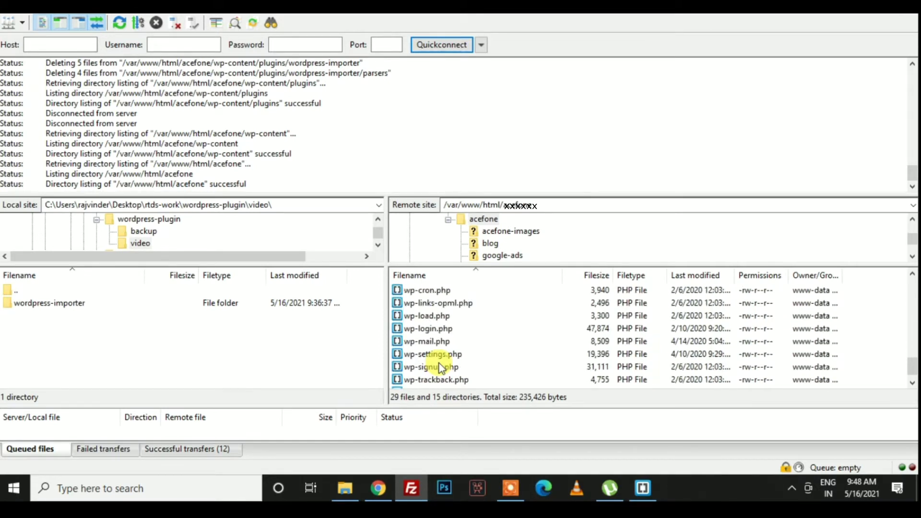
pyautogui.click(430, 316)
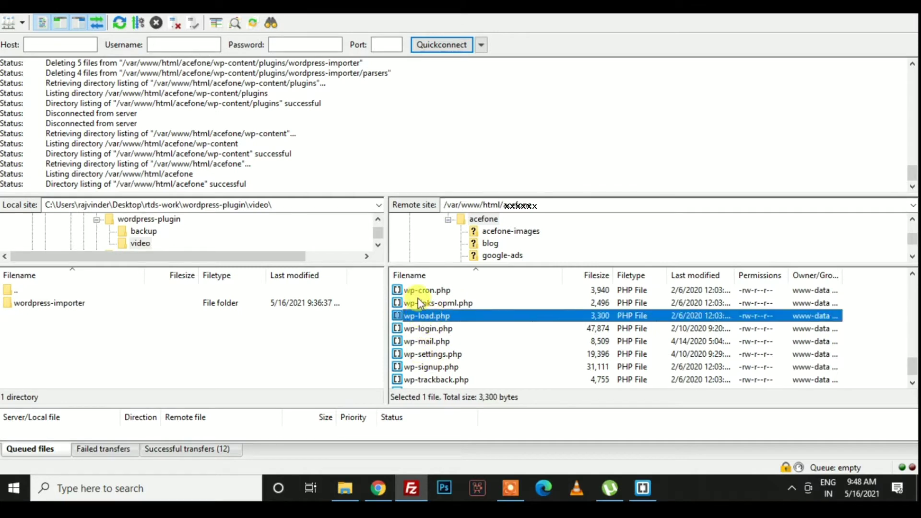
pyautogui.scroll(2, 422, 309)
pyautogui.scroll(-2, 432, 323)
pyautogui.scroll(-1, 499, 341)
# Download wp-config.php from the remote site's root folder to the local video folder
pyautogui.click(427, 331)
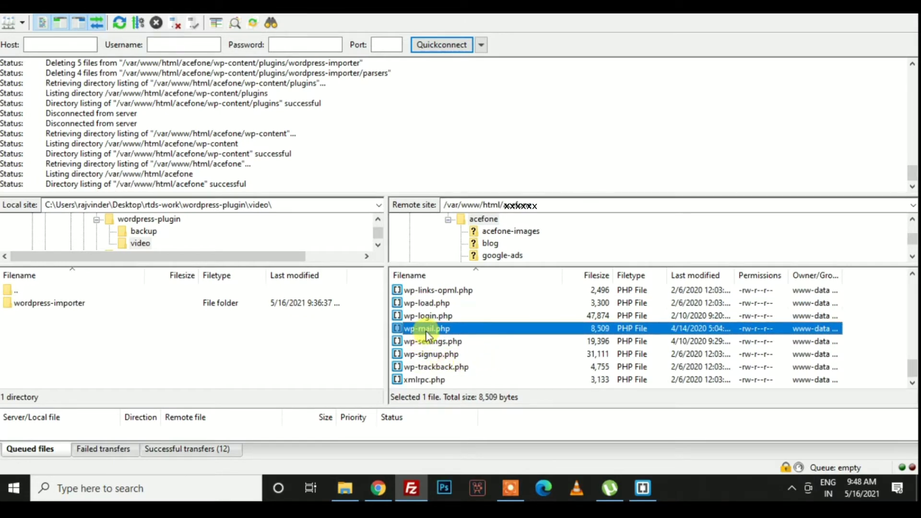
pyautogui.press('Up')
pyautogui.press('Up')
pyautogui.press('Up')
pyautogui.press('Up')
pyautogui.press('Up')
pyautogui.press('Up')
pyautogui.press('Down')
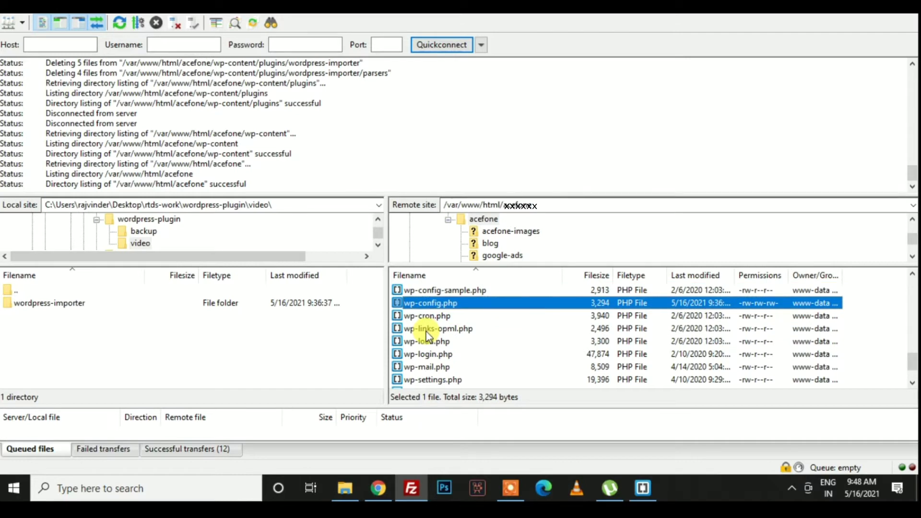
pyautogui.rightClick(427, 303)
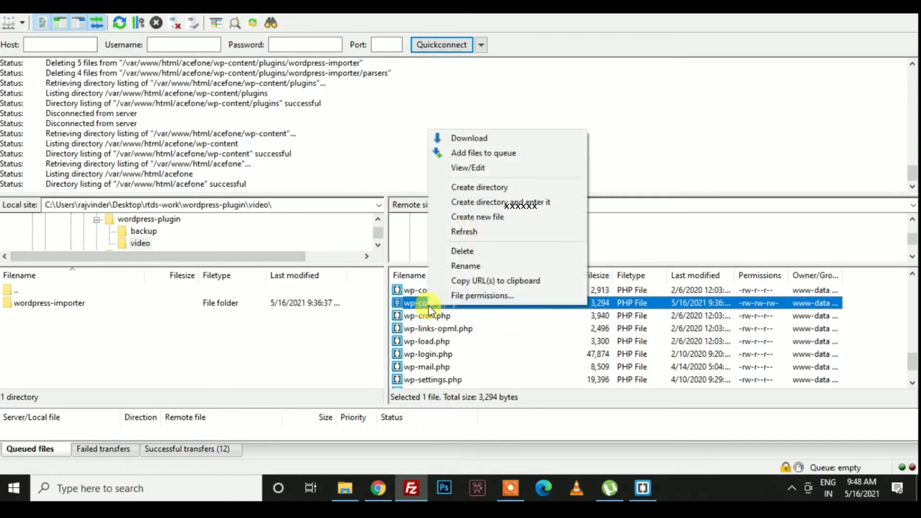
pyautogui.click(447, 138)
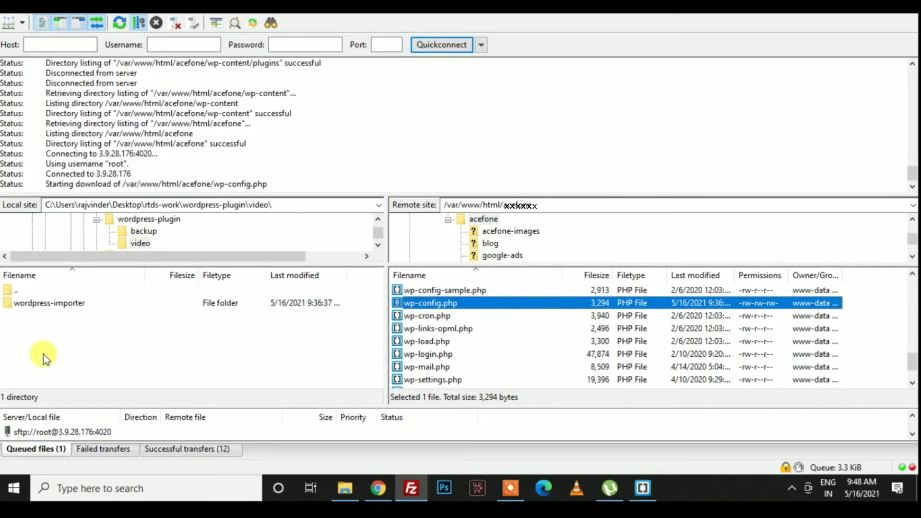
# Create a directory named backup inside the local video folder
pyautogui.rightClick(71, 356)
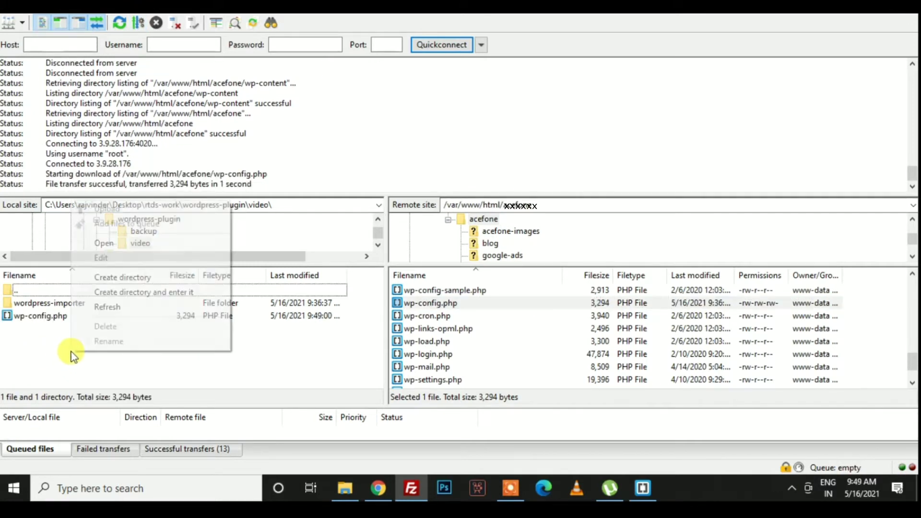
pyautogui.click(150, 278)
pyautogui.write('backup')
pyautogui.press('Return')
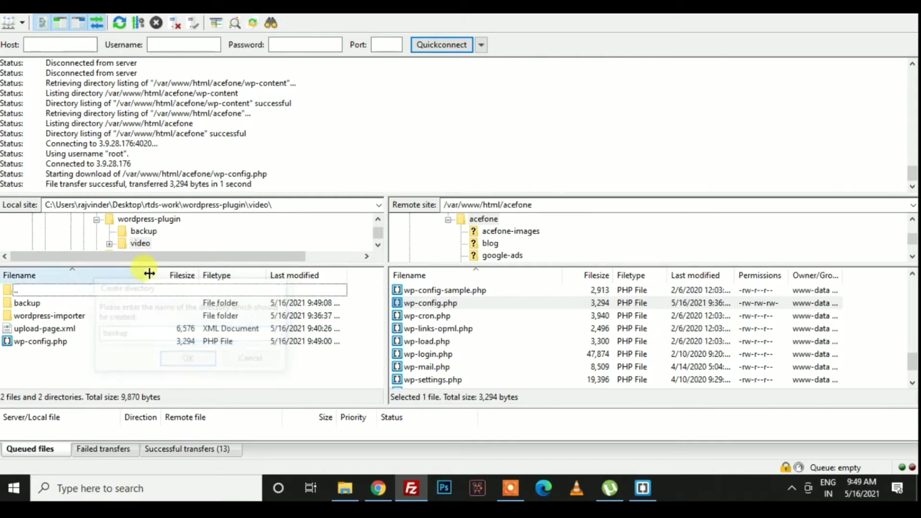
# Download a copy of the remote wp-config.php into the local backup folder
pyautogui.click(11, 303)
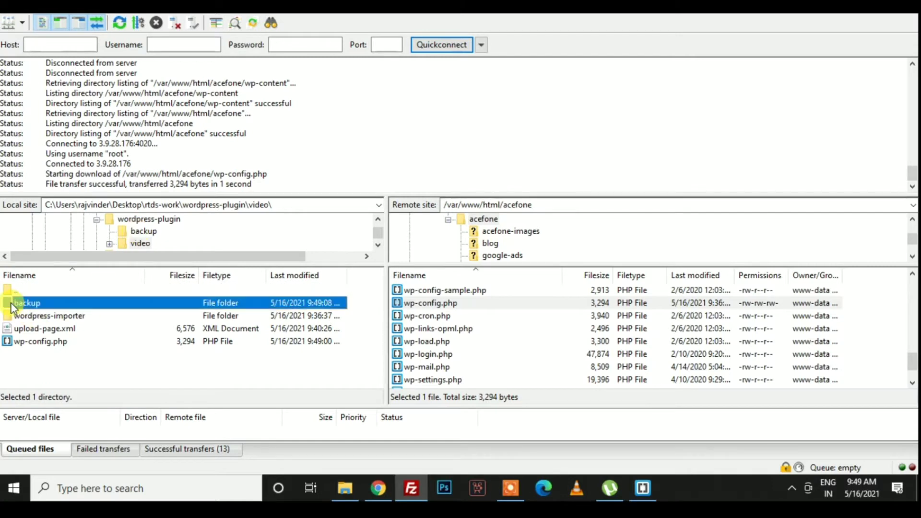
pyautogui.doubleClick(11, 303)
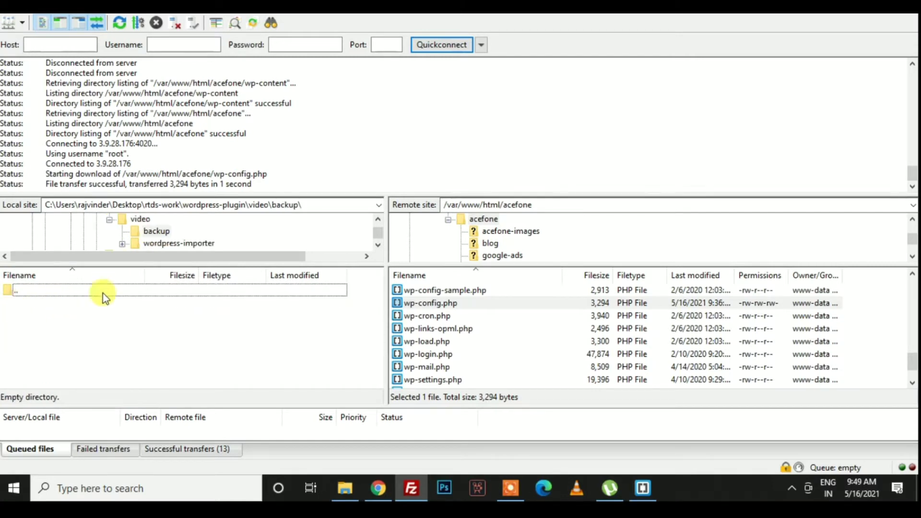
pyautogui.click(435, 315)
pyautogui.click(428, 306)
pyautogui.rightClick(428, 306)
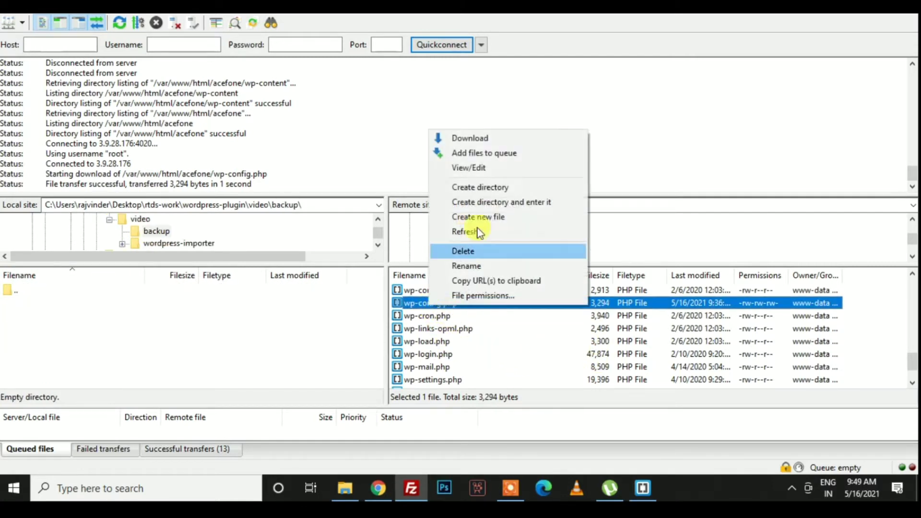
pyautogui.click(477, 138)
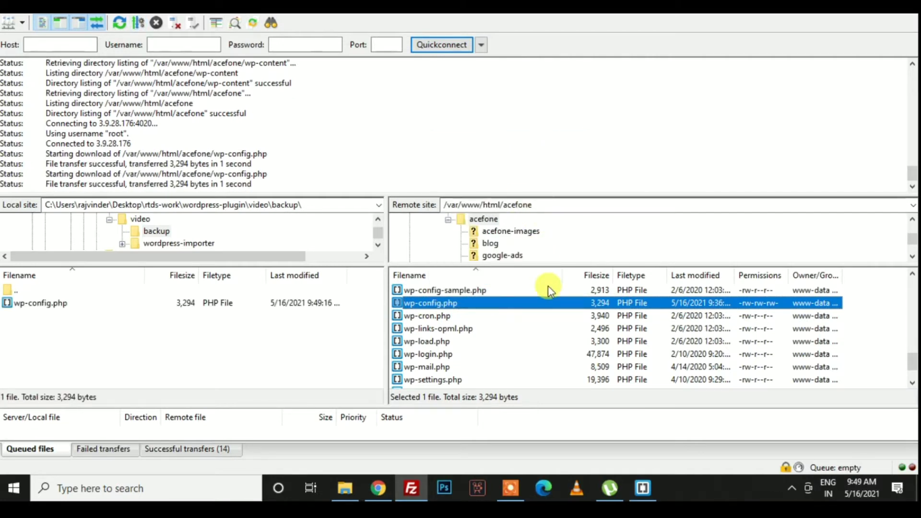
# Return to the local video folder, show it in File Explorer and open its wp-config file in the code editor
pyautogui.click(21, 290)
pyautogui.doubleClick(21, 291)
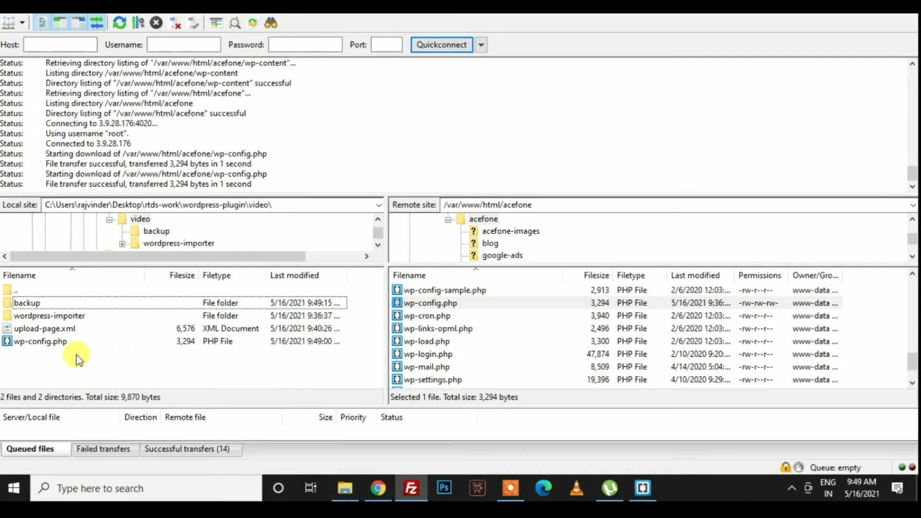
pyautogui.rightClick(64, 366)
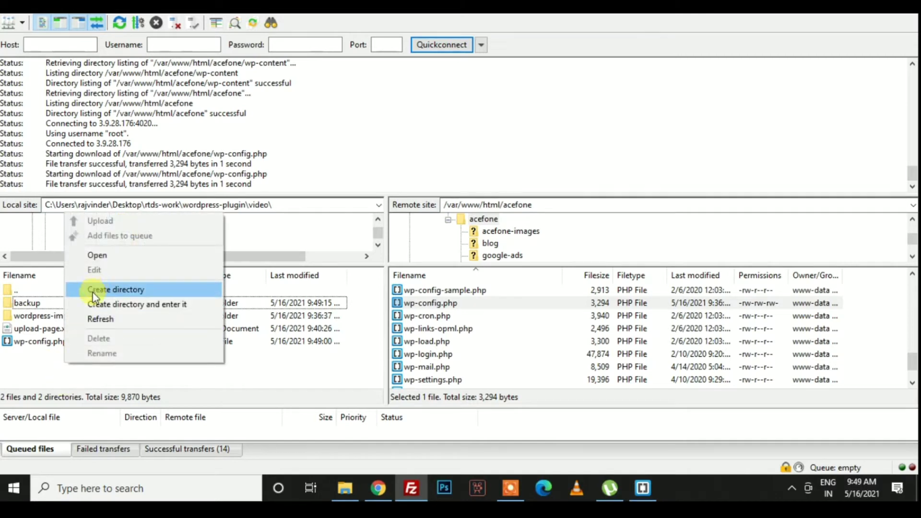
pyautogui.click(117, 255)
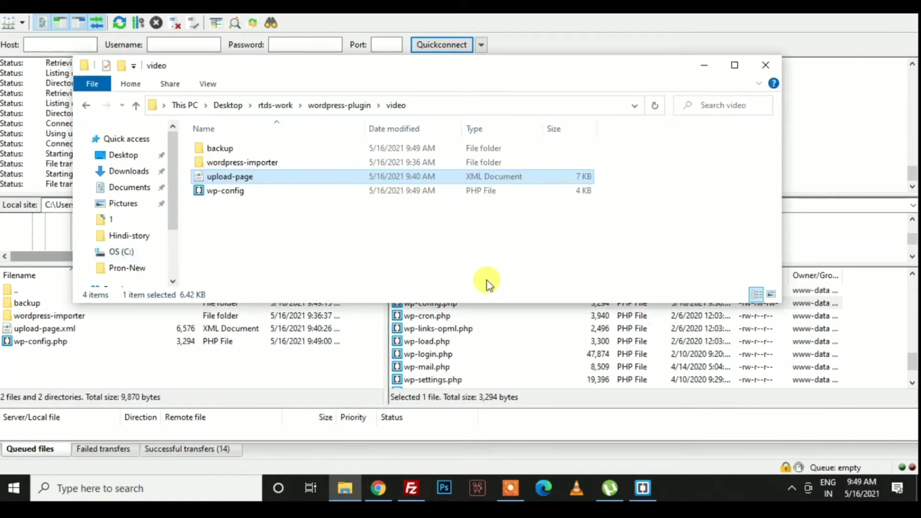
pyautogui.click(229, 191)
pyautogui.doubleClick(229, 191)
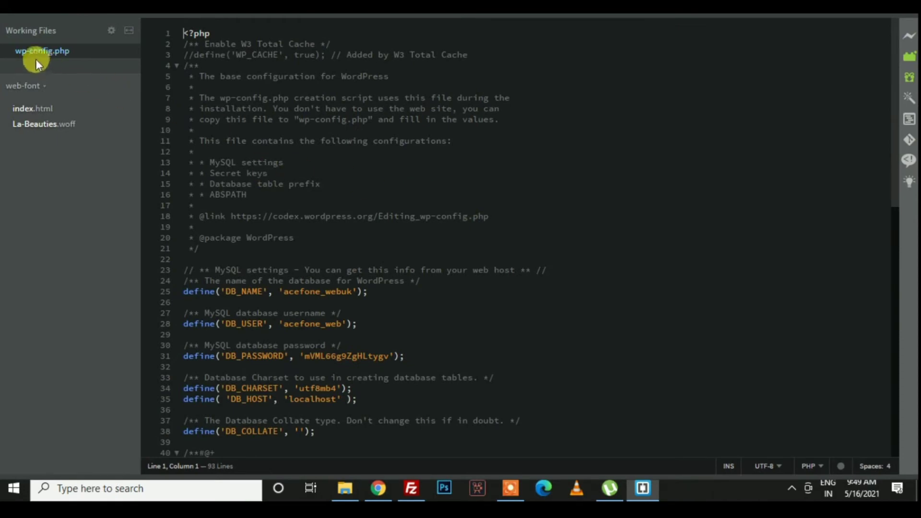
# Add a define(); statement after the wp-settings.php line in wp-config.php, with 'FS_METHOD' as its first argument
pyautogui.scroll(-10, 541, 298)
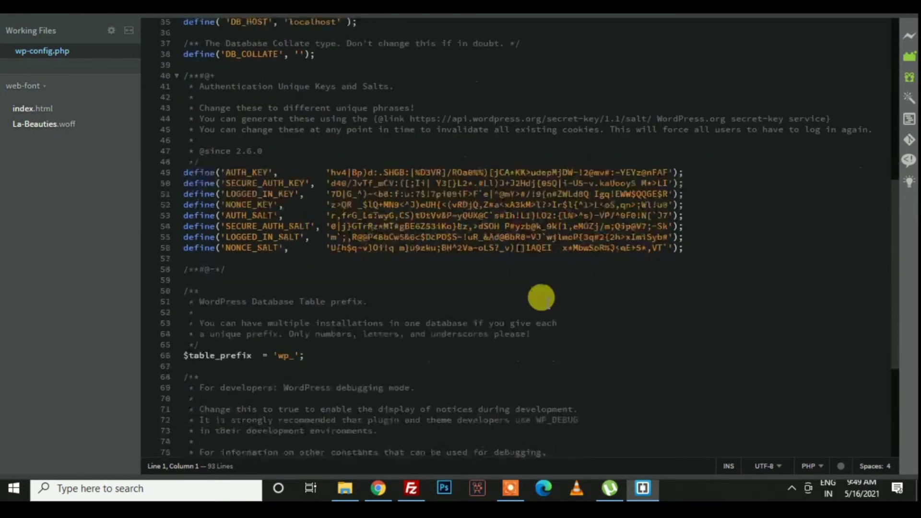
pyautogui.scroll(-6, 540, 298)
pyautogui.click(438, 428)
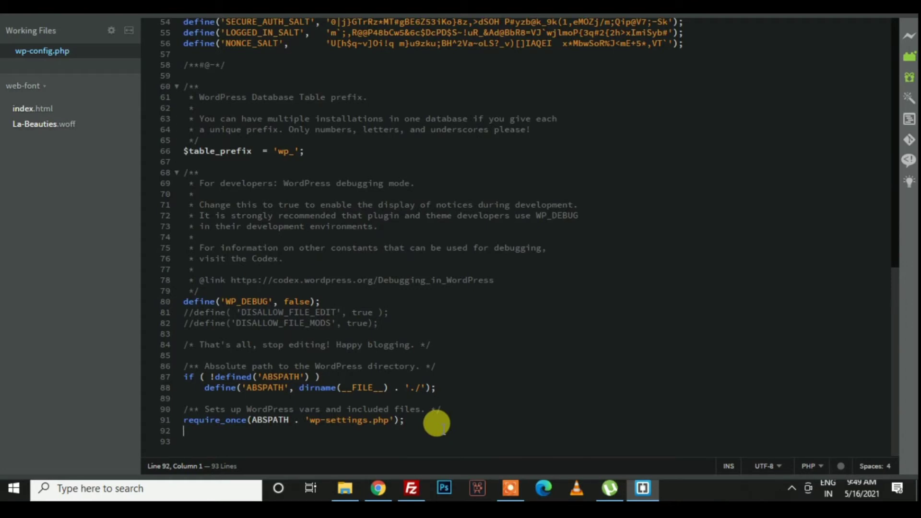
pyautogui.press('Return')
pyautogui.scroll(-1, 437, 423)
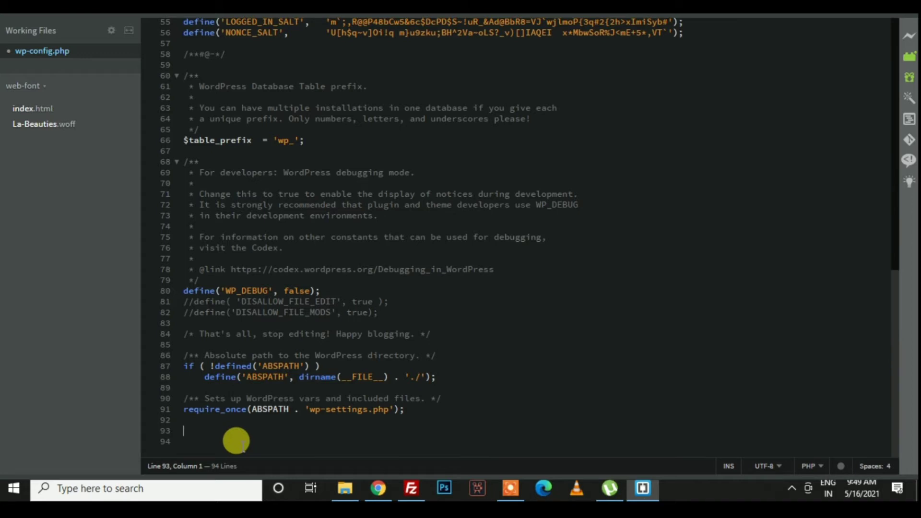
pyautogui.write('define();')
pyautogui.press('Left')
pyautogui.write("'FS")
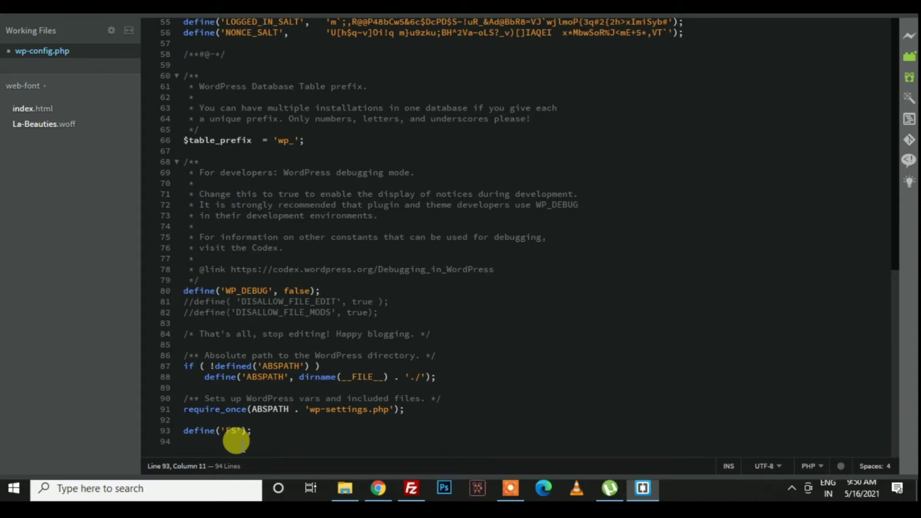
pyautogui.write('_M')
pyautogui.write('THO')
pyautogui.press('Right')
# Add 'direct' as the second argument of the FS_METHOD define statement and save wp-config.php
pyautogui.write(',')
pyautogui.write("'DI")
pyautogui.write('irec')
pyautogui.press('Up')
pyautogui.moveTo(205, 431); pyautogui.dragTo(342, 423)
pyautogui.click(343, 422)
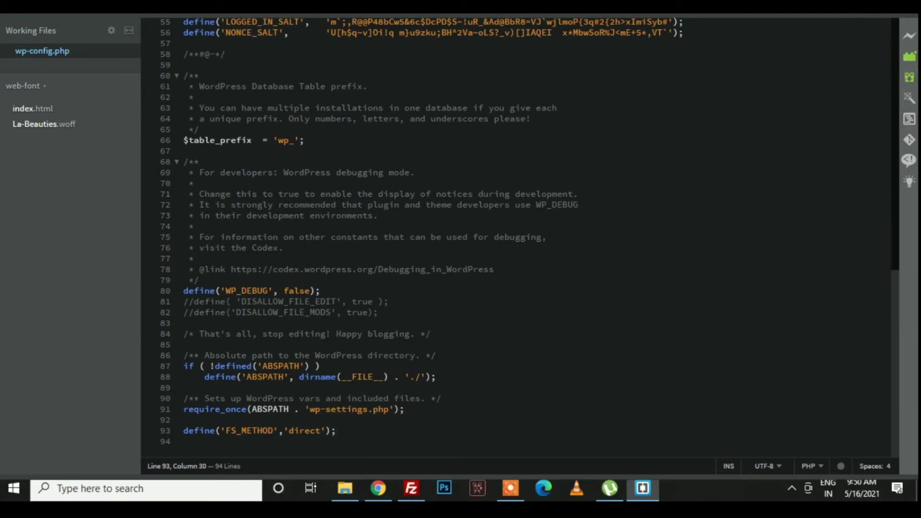
# Switch to FileZilla and upload the edited wp-config.php to the remote acefone folder, overwriting the existing file
pyautogui.click(868, 6)
pyautogui.click(238, 373)
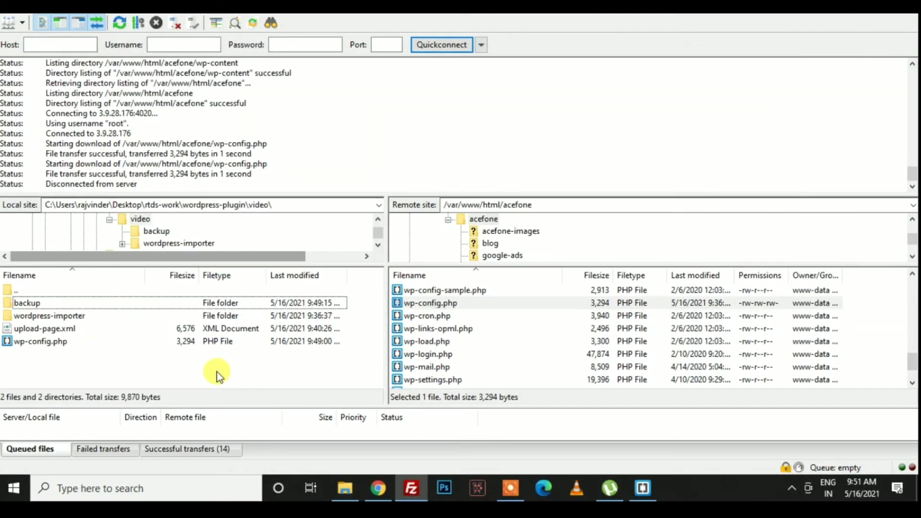
pyautogui.rightClick(45, 342)
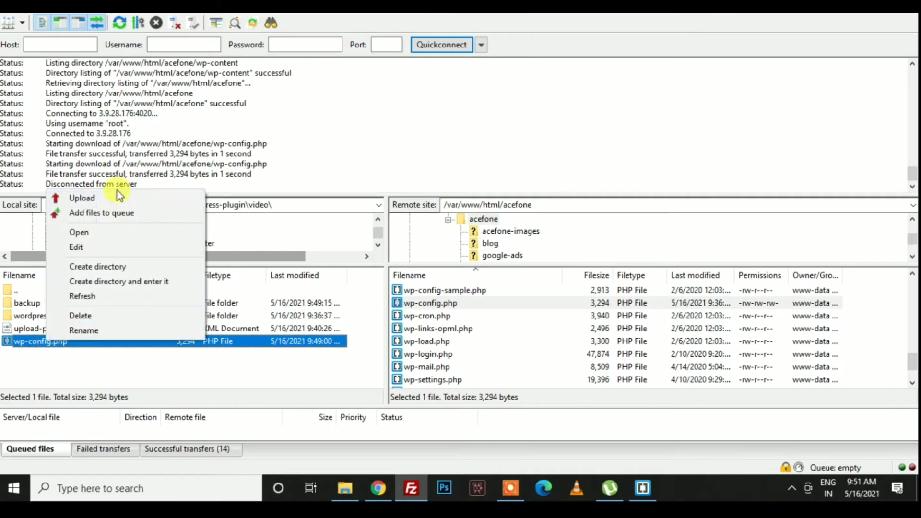
pyautogui.click(126, 198)
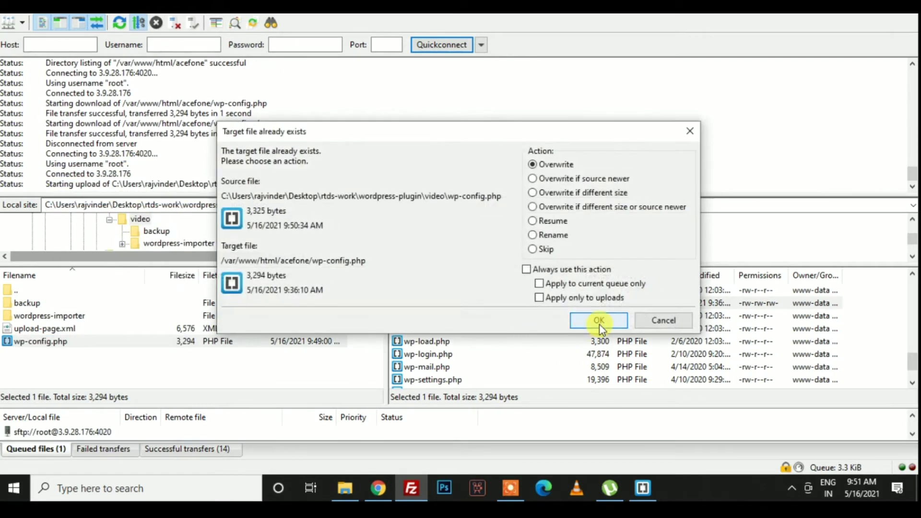
pyautogui.click(599, 320)
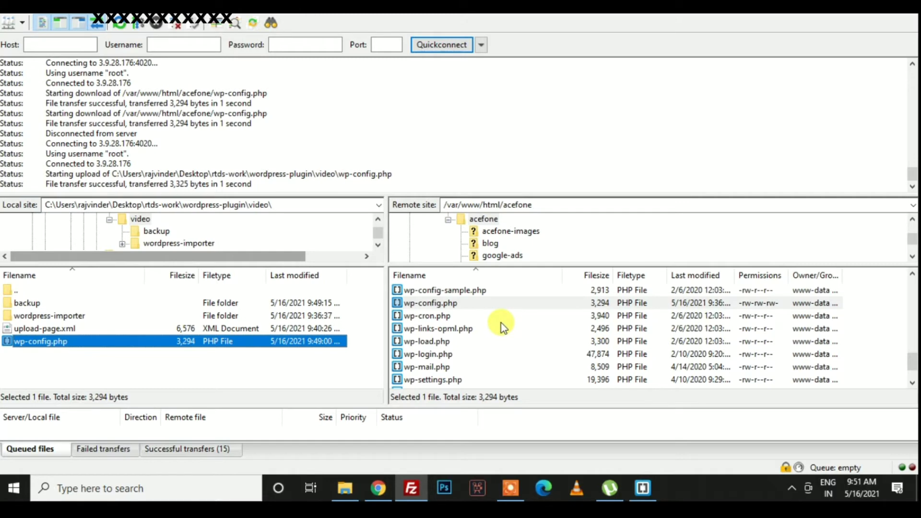
pyautogui.scroll(1, 501, 327)
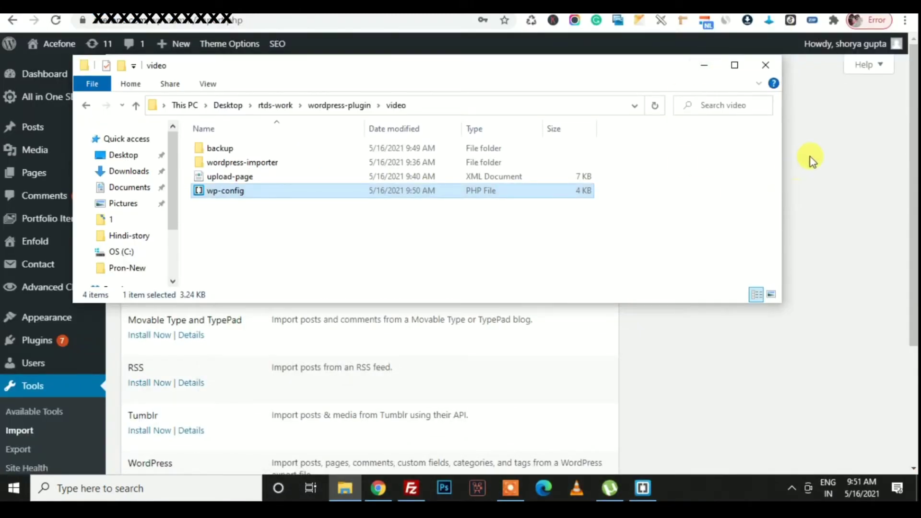
# Switch to the browser, reload the WordPress Import page and try to install the WordPress importer
pyautogui.click(813, 158)
pyautogui.click(57, 20)
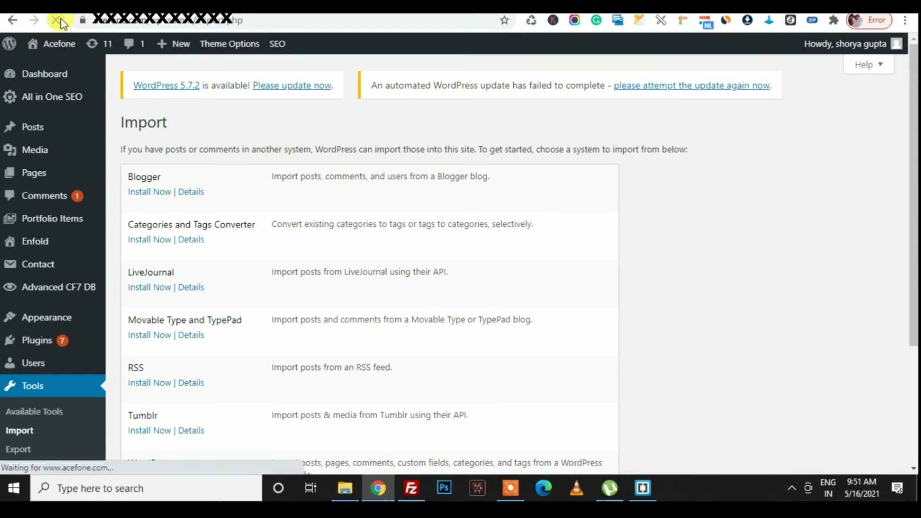
pyautogui.scroll(-3, 261, 254)
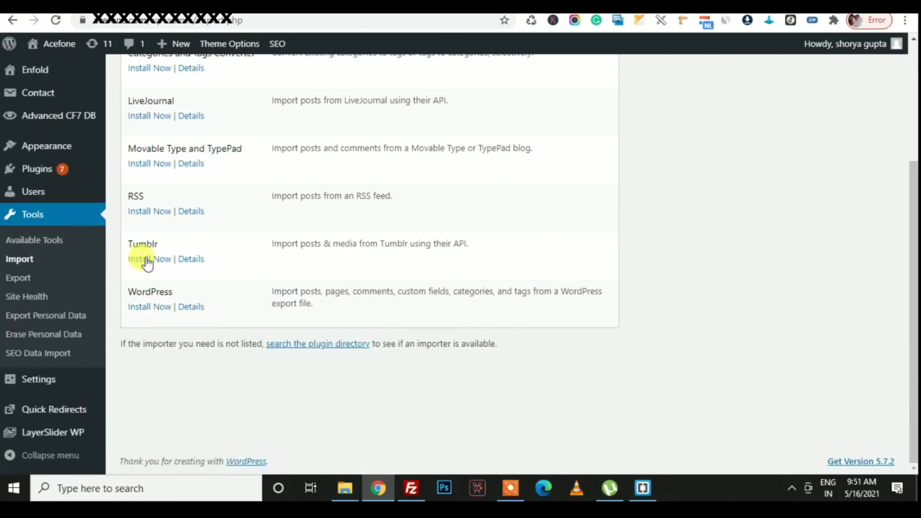
pyautogui.click(154, 308)
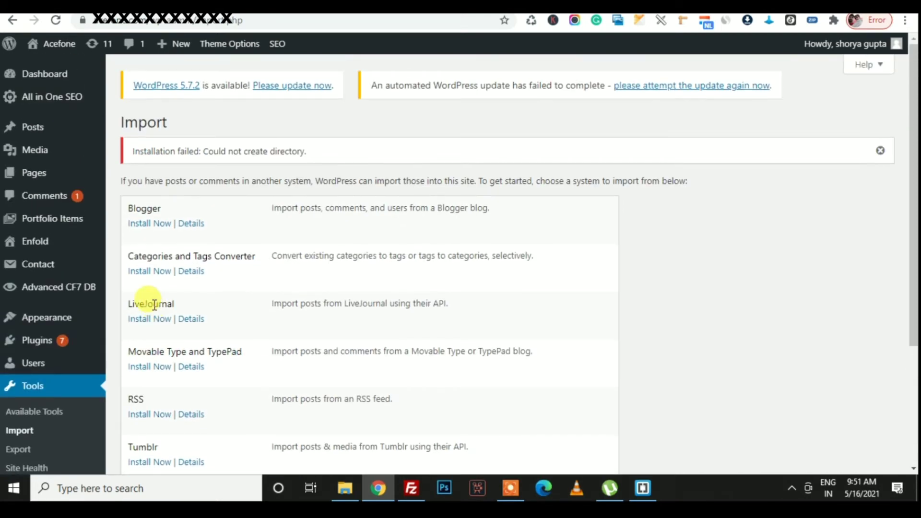
pyautogui.moveTo(134, 151); pyautogui.dragTo(320, 149)
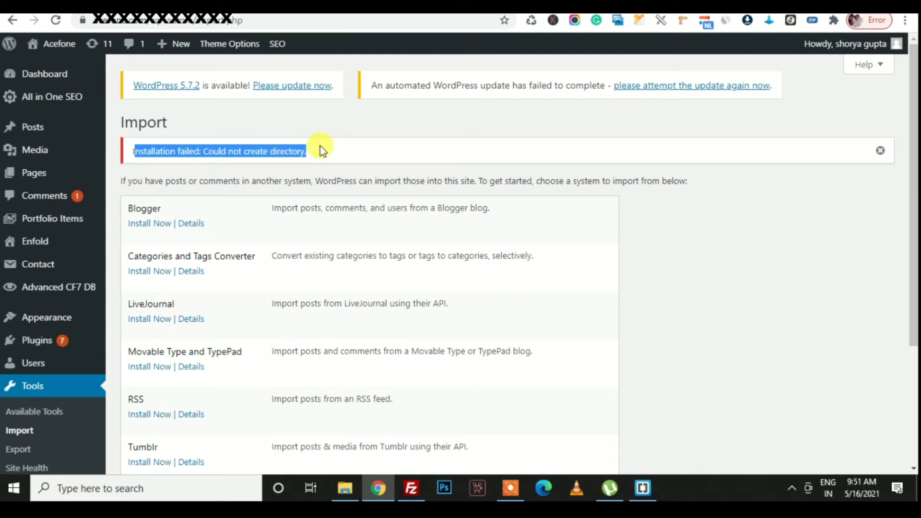
pyautogui.scroll(-4, 322, 202)
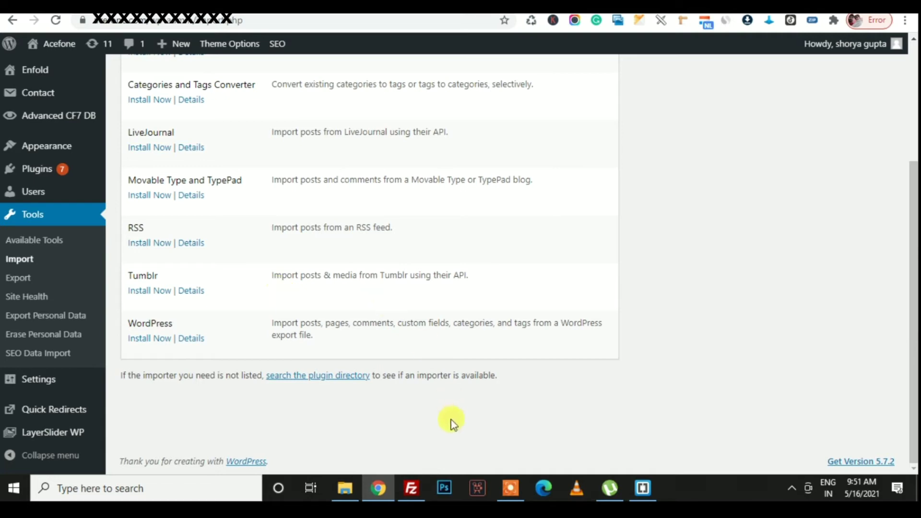
# Switch to FileZilla and open the remote site's wp-content/plugins folder
pyautogui.click(412, 489)
pyautogui.scroll(5, 494, 327)
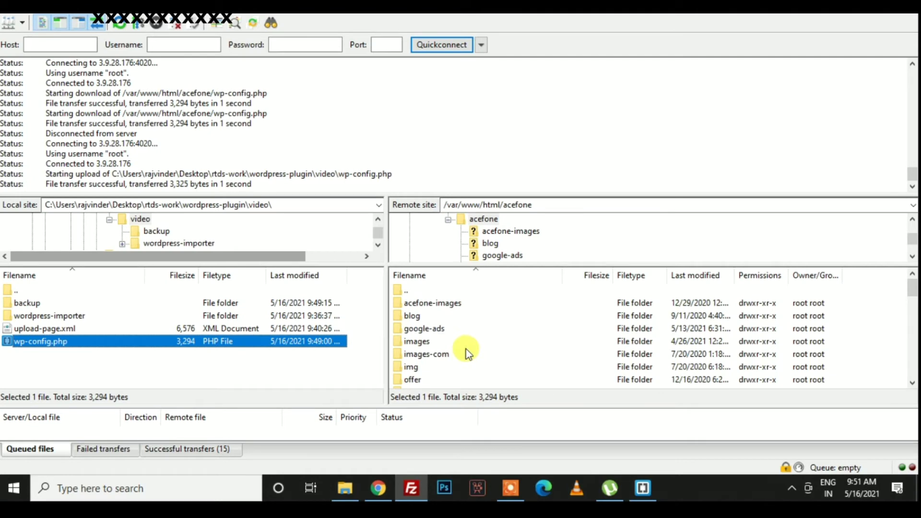
pyautogui.scroll(-3, 468, 353)
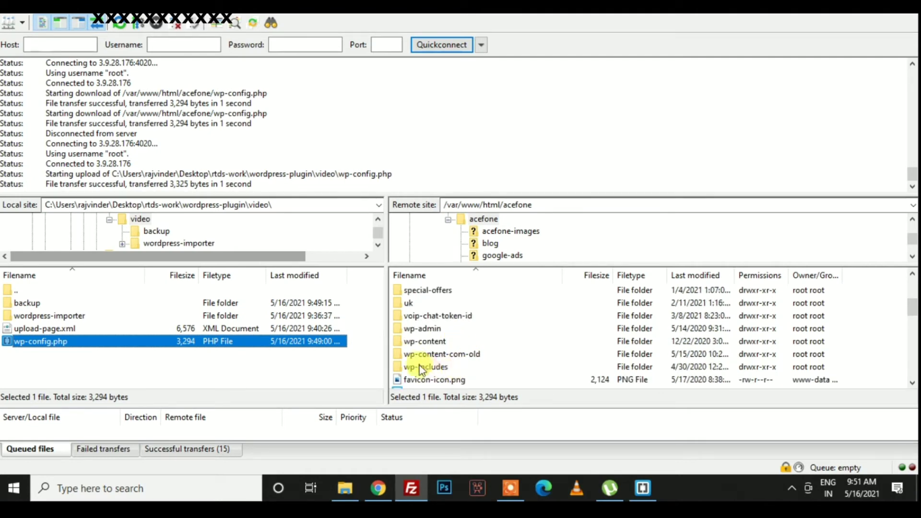
pyautogui.doubleClick(413, 343)
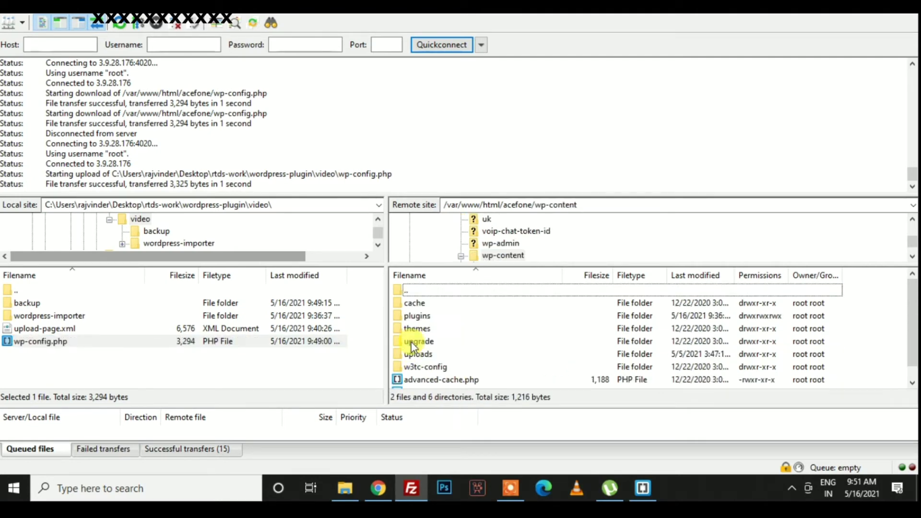
pyautogui.doubleClick(414, 317)
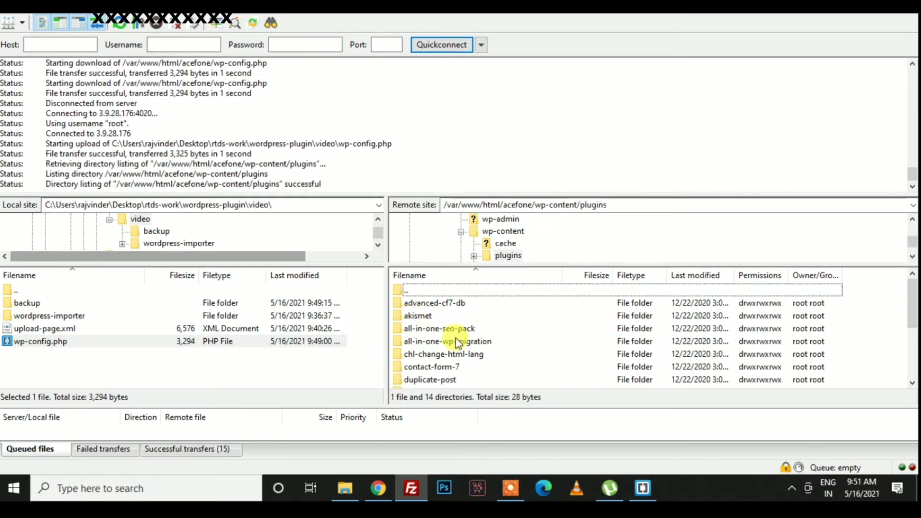
pyautogui.scroll(-3, 456, 338)
pyautogui.click(643, 205)
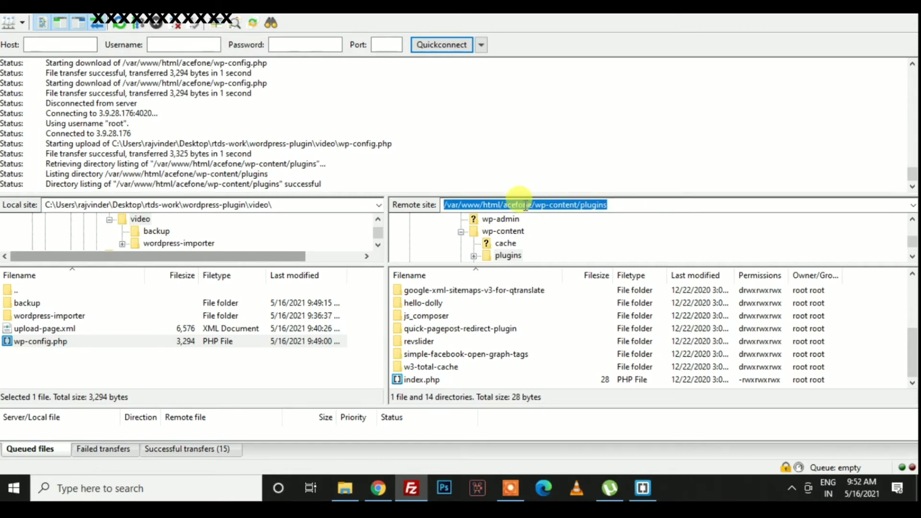
pyautogui.click(623, 208)
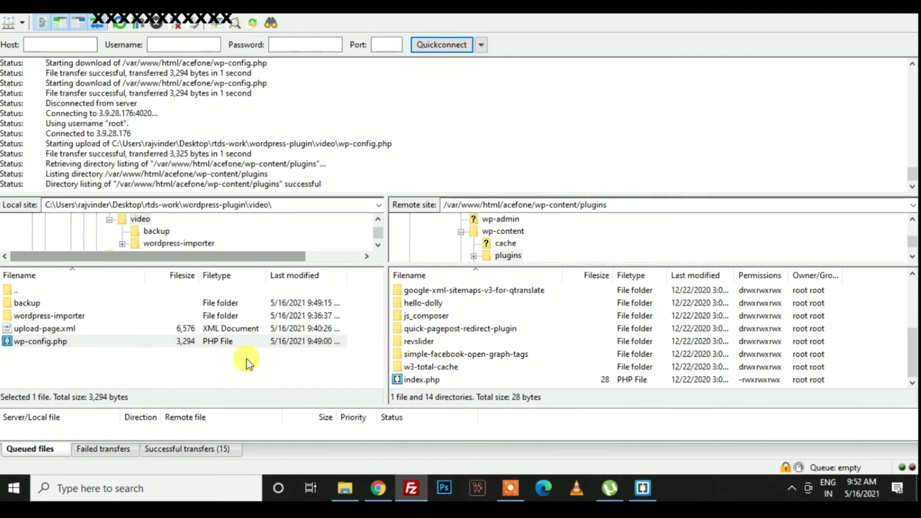
# Upload the local wordpress-importer folder to the remote plugins folder and select the uploaded copy
pyautogui.click(256, 372)
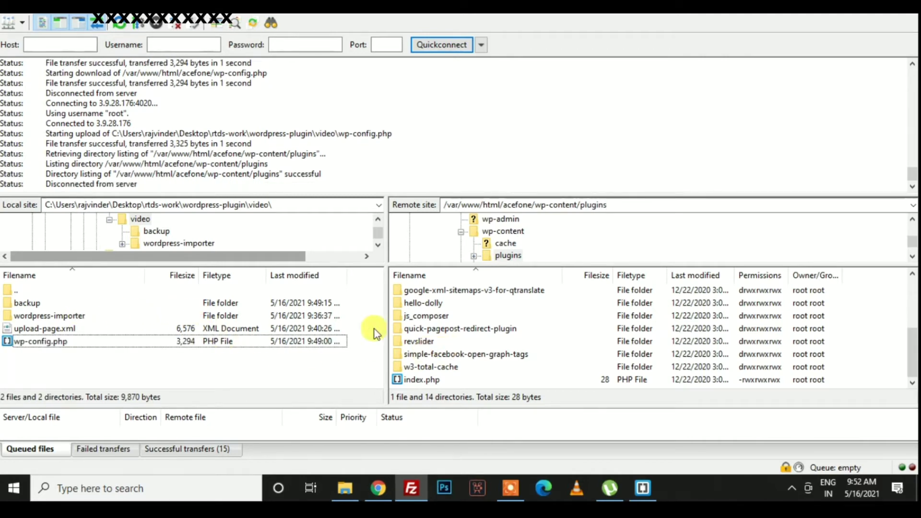
pyautogui.click(78, 318)
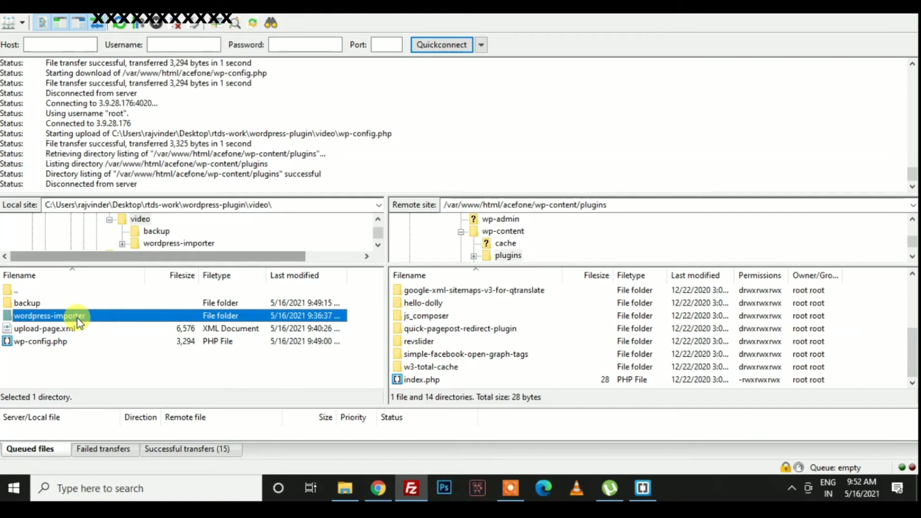
pyautogui.click(61, 369)
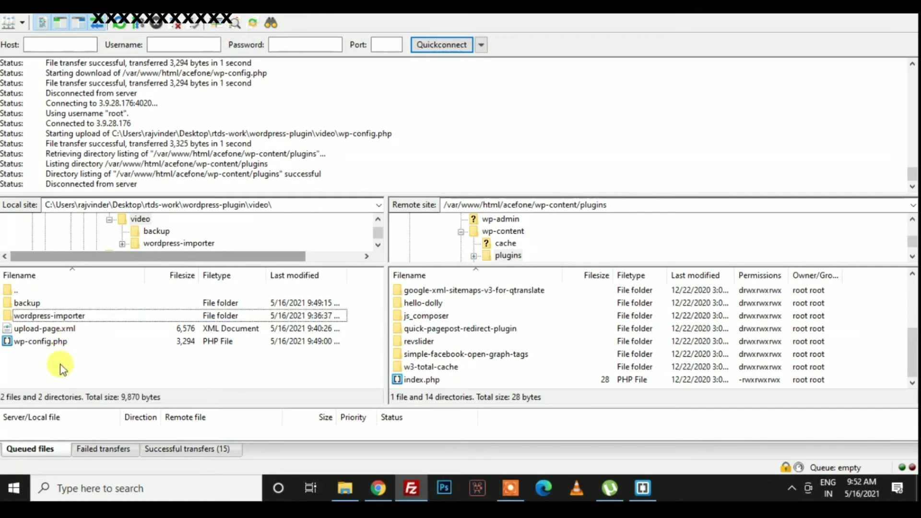
pyautogui.click(38, 319)
pyautogui.rightClick(39, 319)
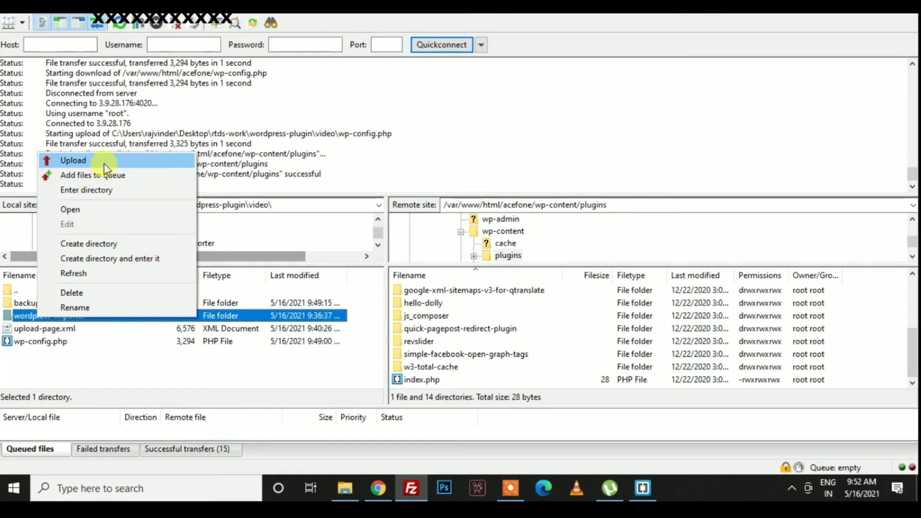
pyautogui.click(77, 160)
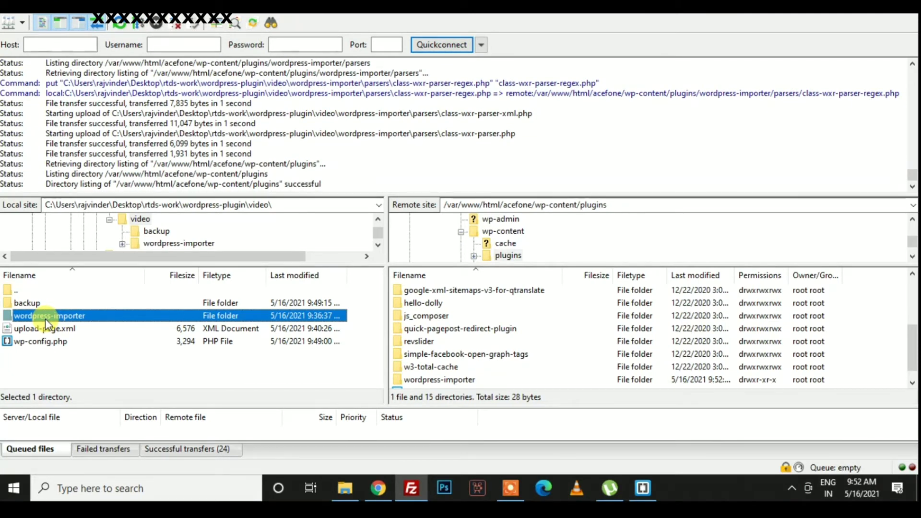
pyautogui.click(439, 381)
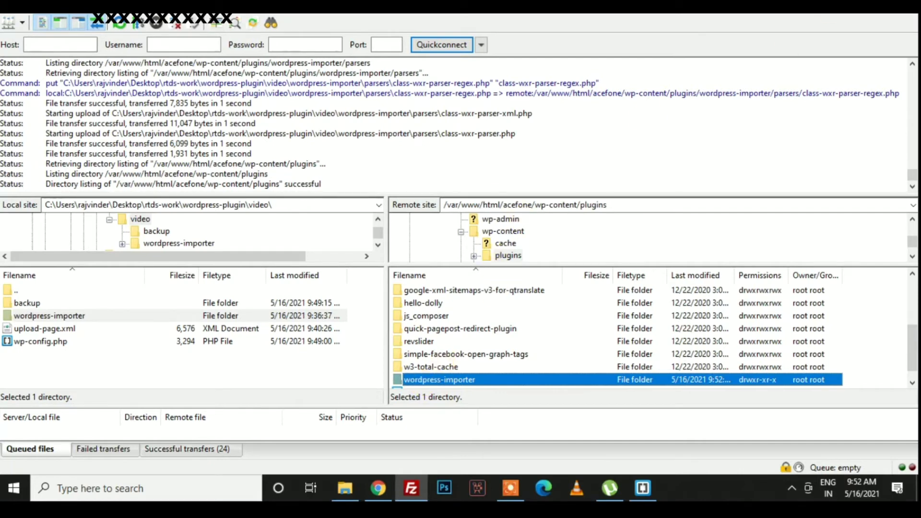
# Switch to the browser and reload the WordPress Import page
pyautogui.hotkey('alt', 'Tab')
pyautogui.click(57, 20)
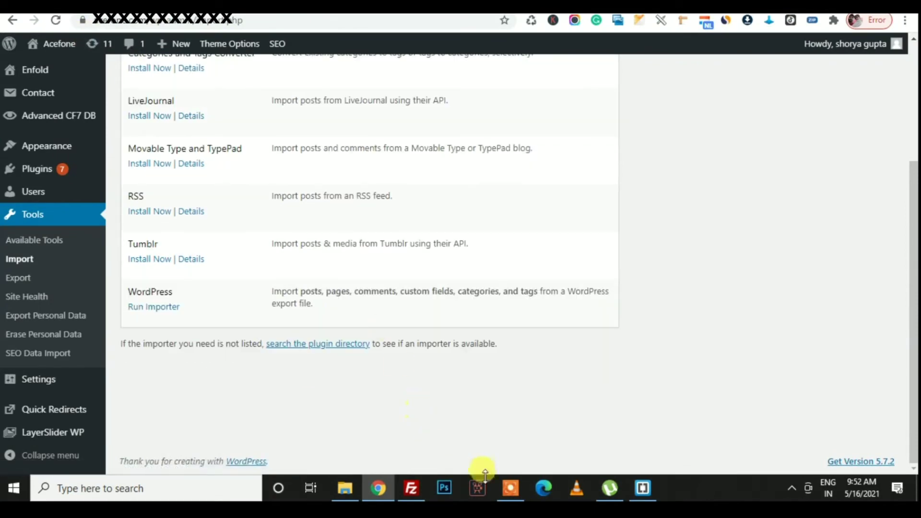
pyautogui.click(506, 482)
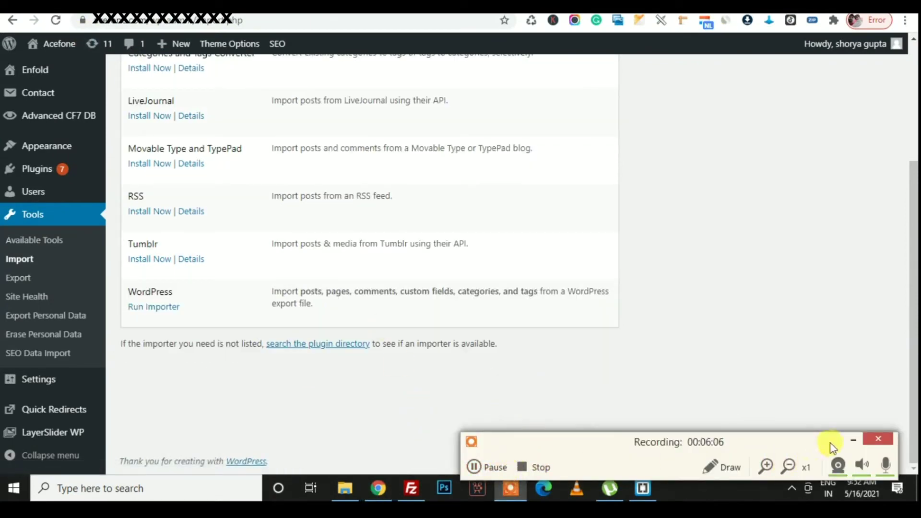
pyautogui.click(854, 441)
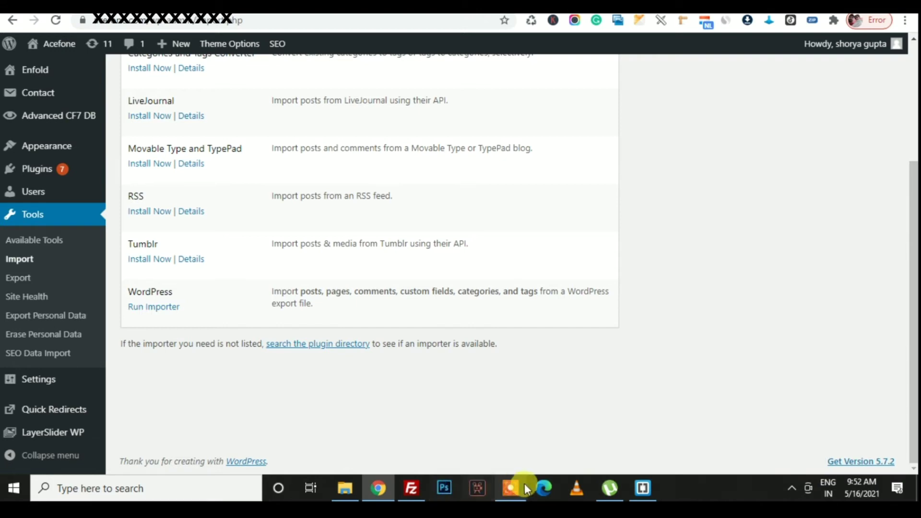
pyautogui.click(413, 488)
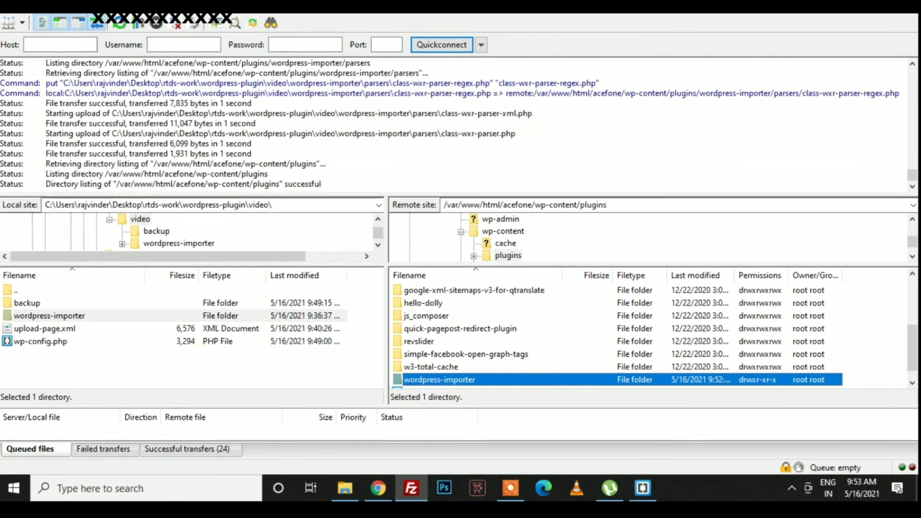
pyautogui.hotkey('alt', 'Tab')
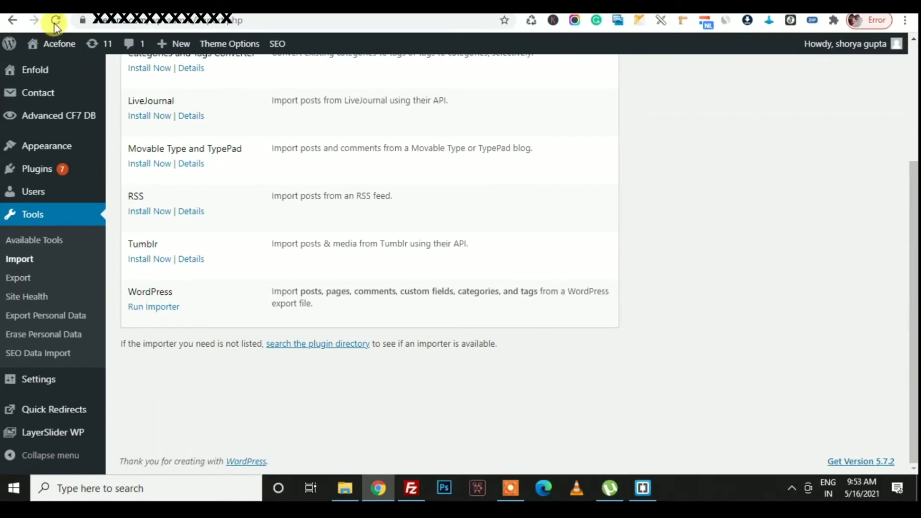
# Run the installed WordPress importer and start choosing a WXR file from the computer
pyautogui.click(103, 48)
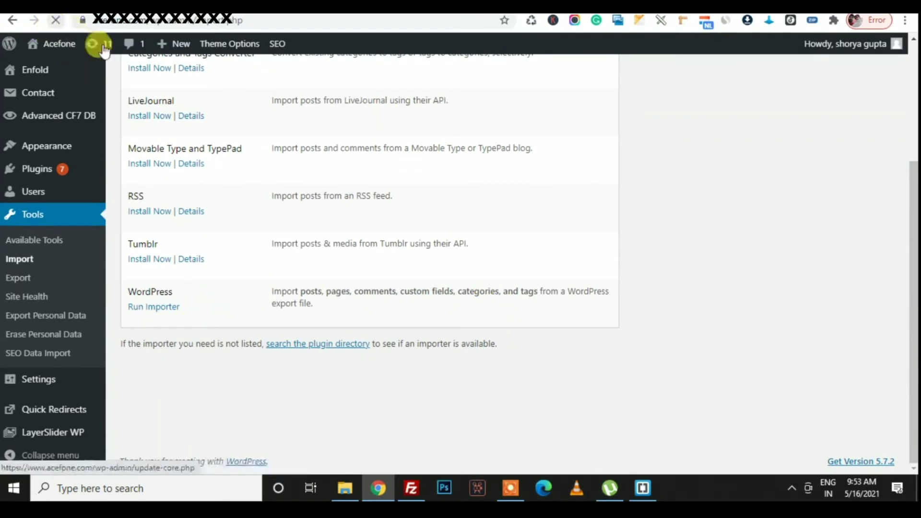
pyautogui.click(149, 312)
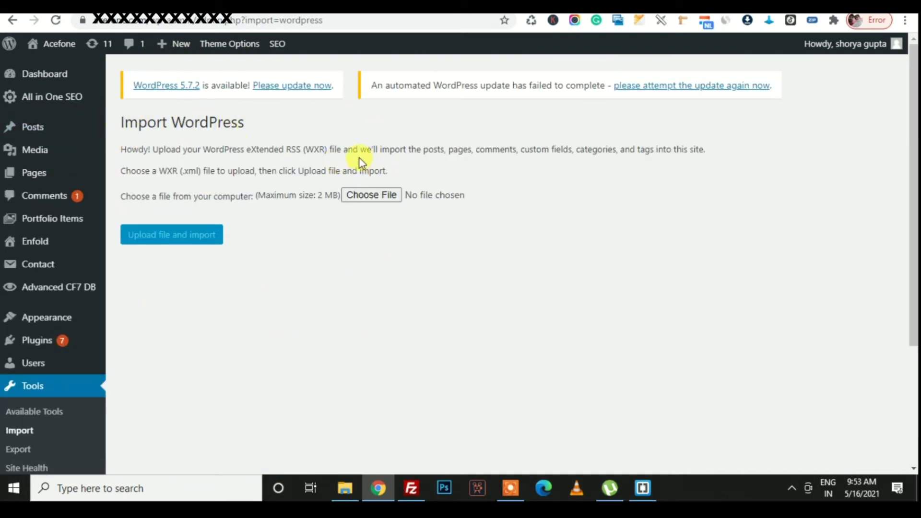
pyautogui.click(368, 199)
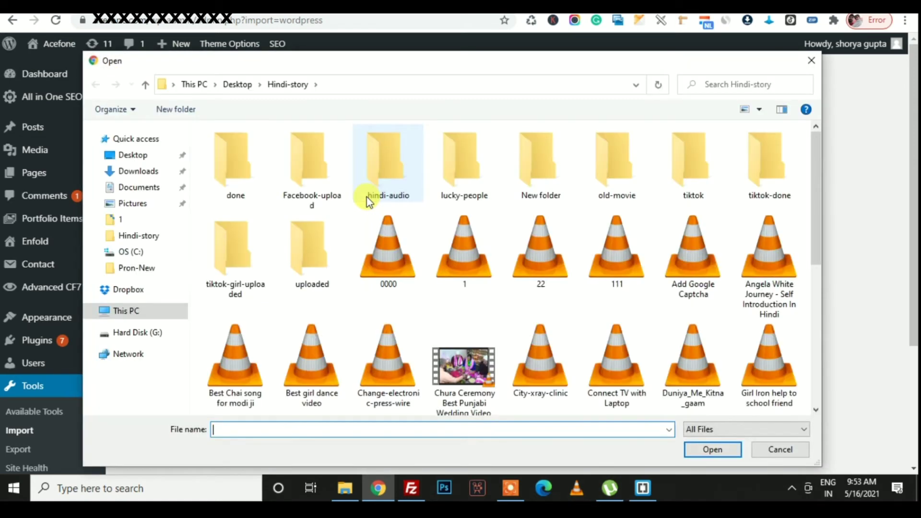
# Browse the Desktop to the rtds-work/wordpress-plugin/video folder in the file chooser
pyautogui.click(128, 156)
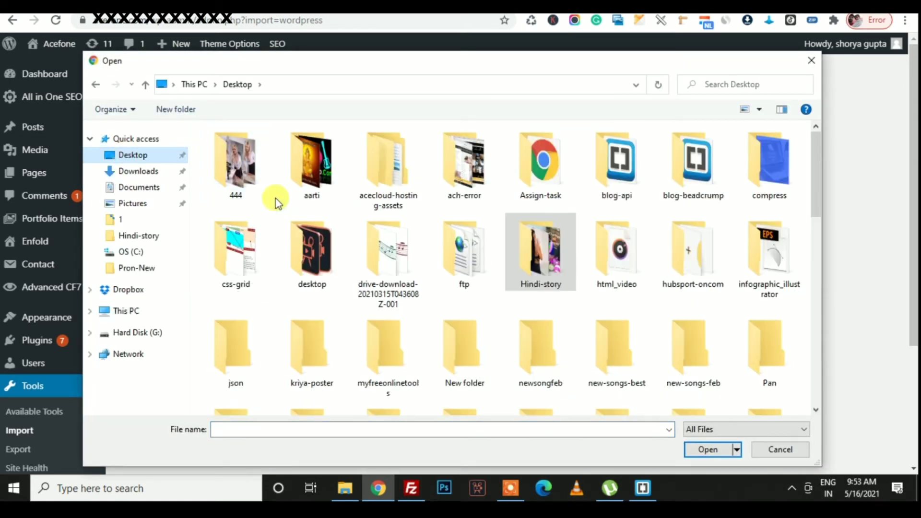
pyautogui.scroll(-5, 336, 240)
pyautogui.click(393, 161)
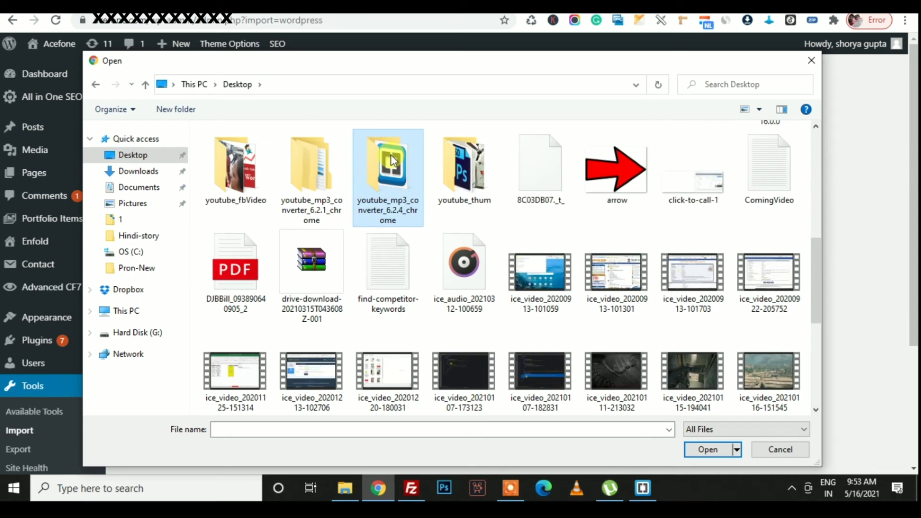
pyautogui.press('r')
pyautogui.press('r')
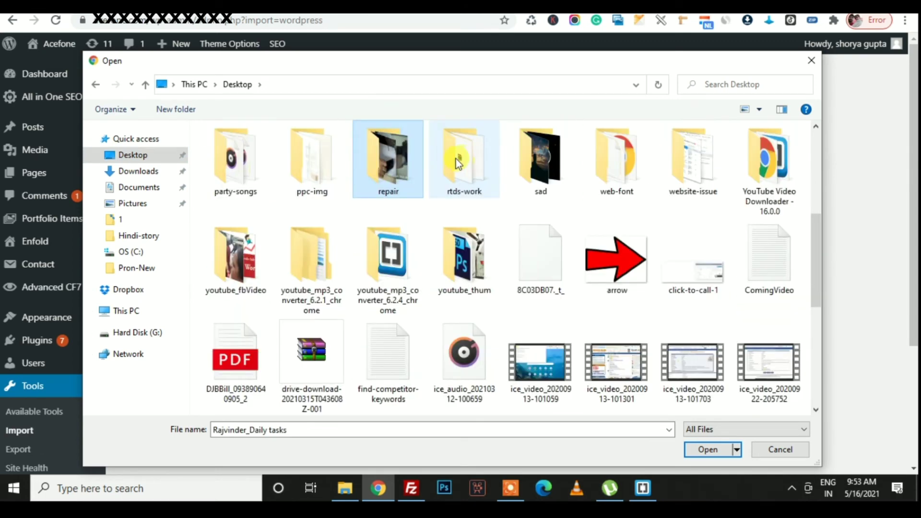
pyautogui.doubleClick(456, 160)
pyautogui.press('w')
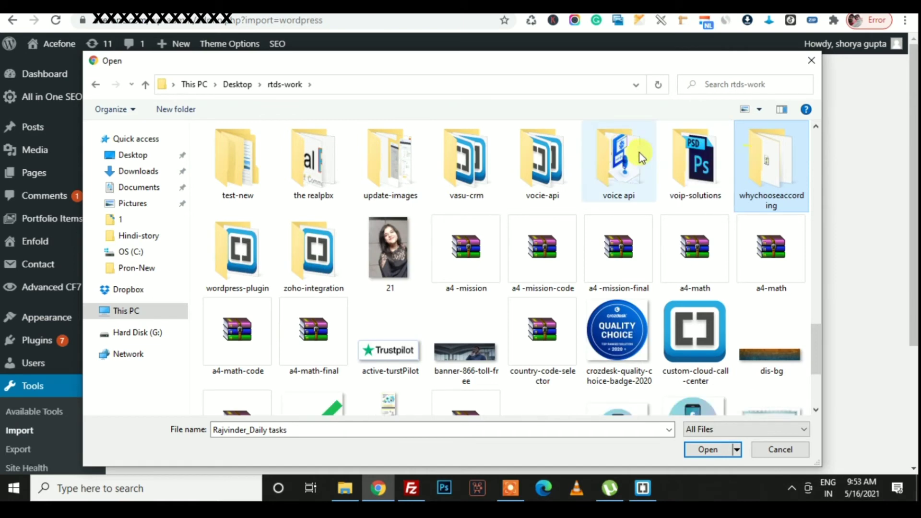
pyautogui.doubleClick(257, 249)
pyautogui.doubleClick(226, 162)
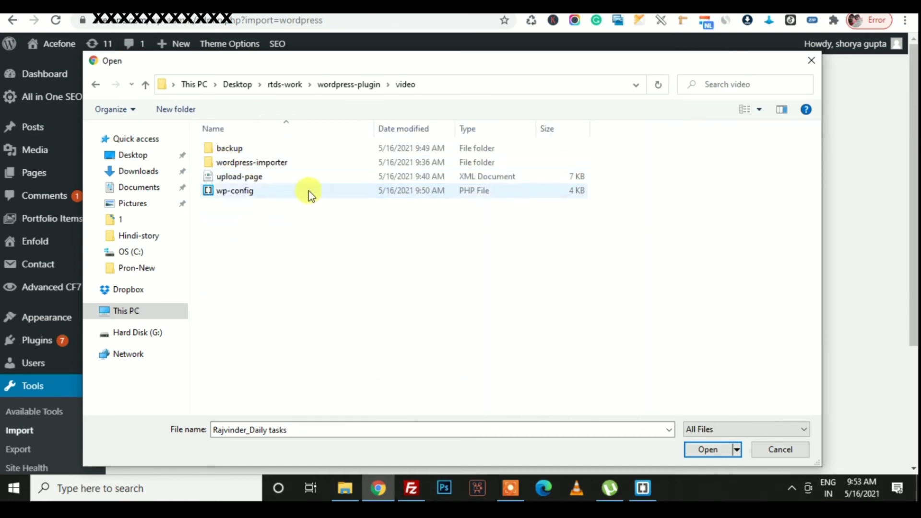
# Choose the upload-page XML file and upload it for import
pyautogui.click(228, 178)
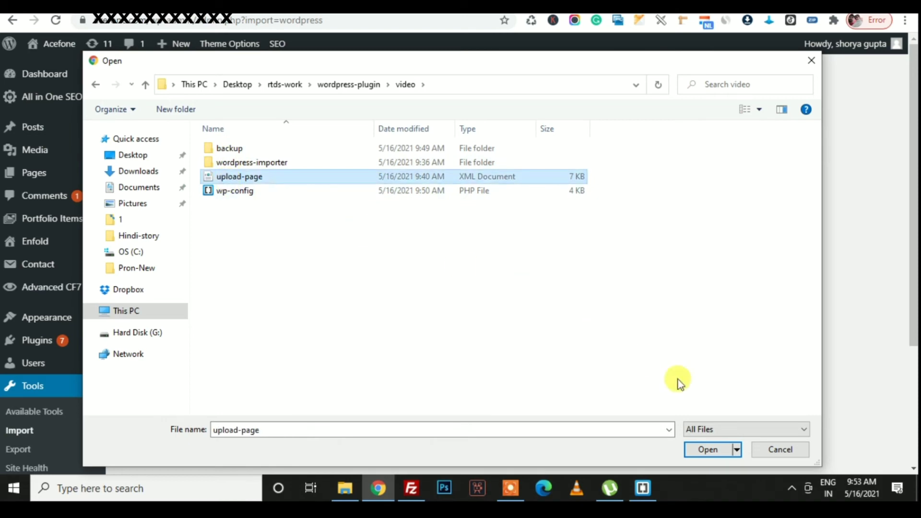
pyautogui.click(710, 450)
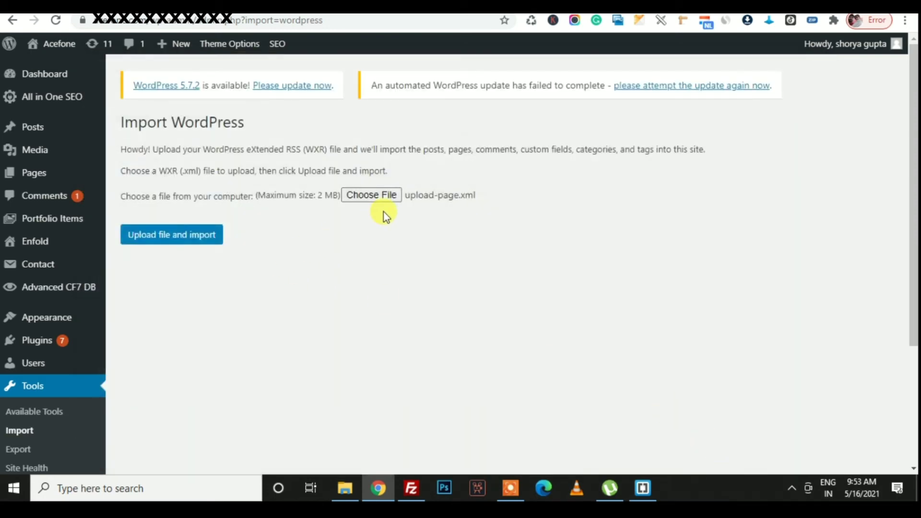
pyautogui.click(188, 239)
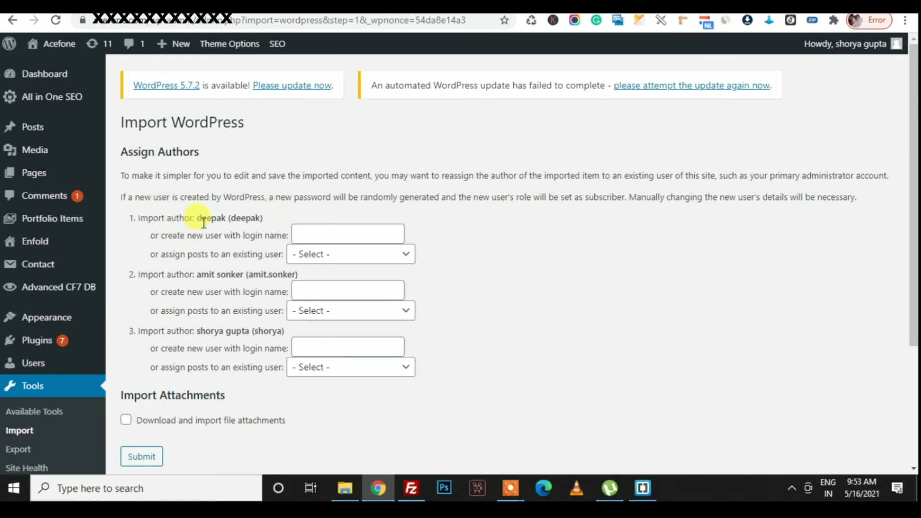
# Enter the first import author's login name and assign the posts to the existing user of the same name
pyautogui.click(324, 232)
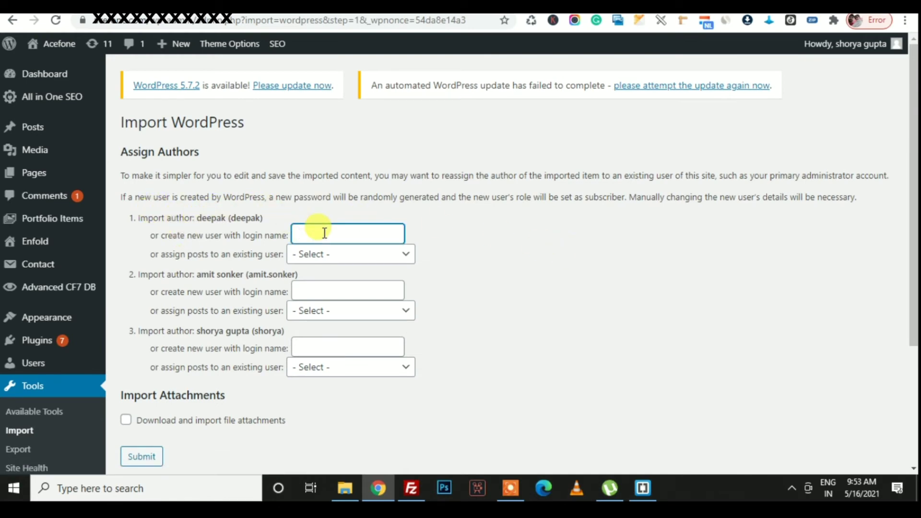
pyautogui.write('deepak')
pyautogui.press('Tab')
pyautogui.press('Down')
pyautogui.press('Down')
# Enter the second import author's first name as login name and assign the posts to the matching existing user
pyautogui.press('Tab')
pyautogui.write('amit')
pyautogui.press('Tab')
pyautogui.press('Down')
# Enter the third import author's login name and assign the posts to the matching existing user
pyautogui.press('Tab')
pyautogui.write('shorya')
pyautogui.press('Tab')
pyautogui.press('Down')
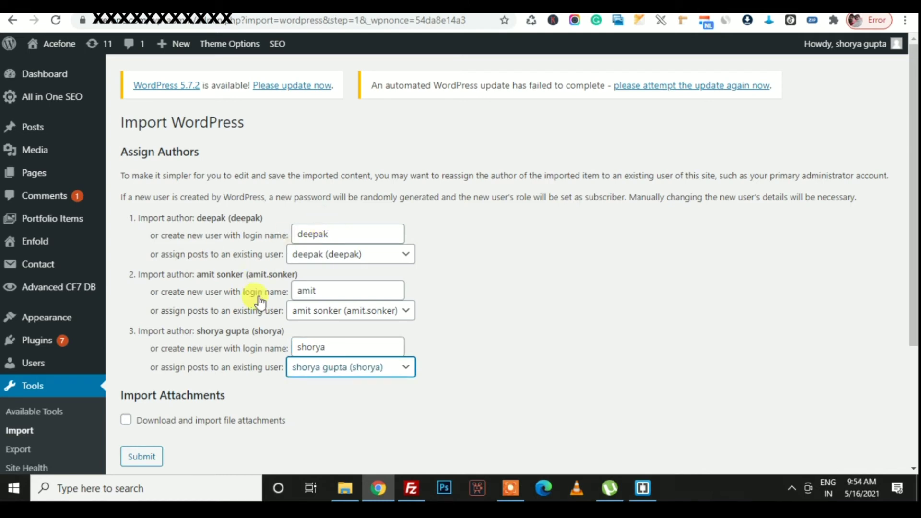
# Submit the author assignments to run the import without file attachments, and check the result page
pyautogui.scroll(-3, 252, 332)
pyautogui.click(145, 324)
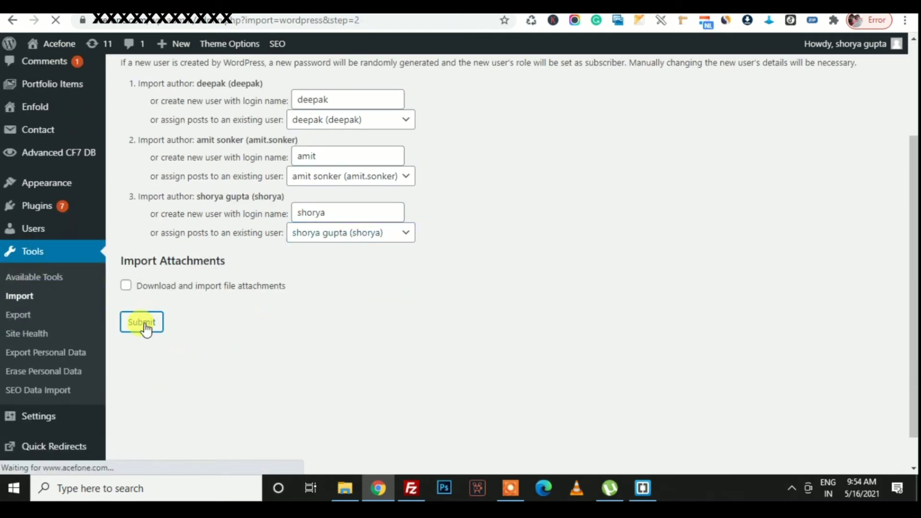
pyautogui.moveTo(131, 130); pyautogui.dragTo(259, 127)
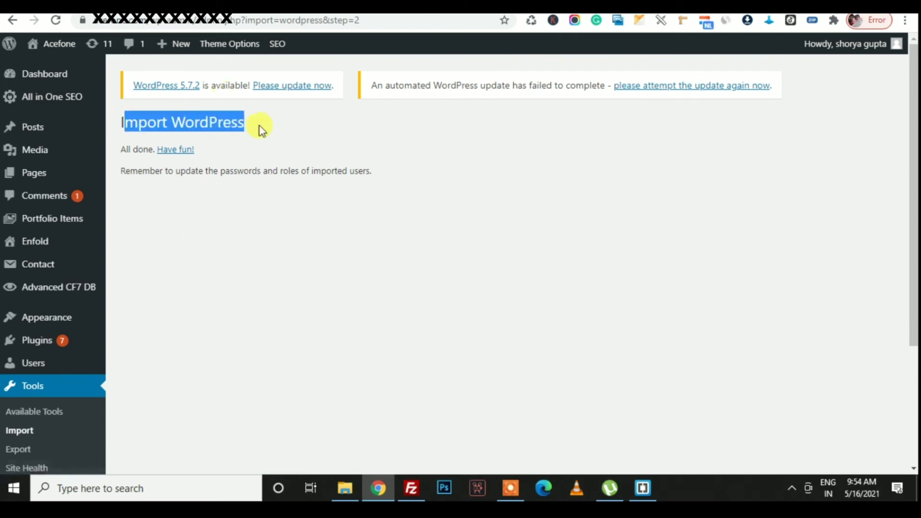
pyautogui.click(223, 223)
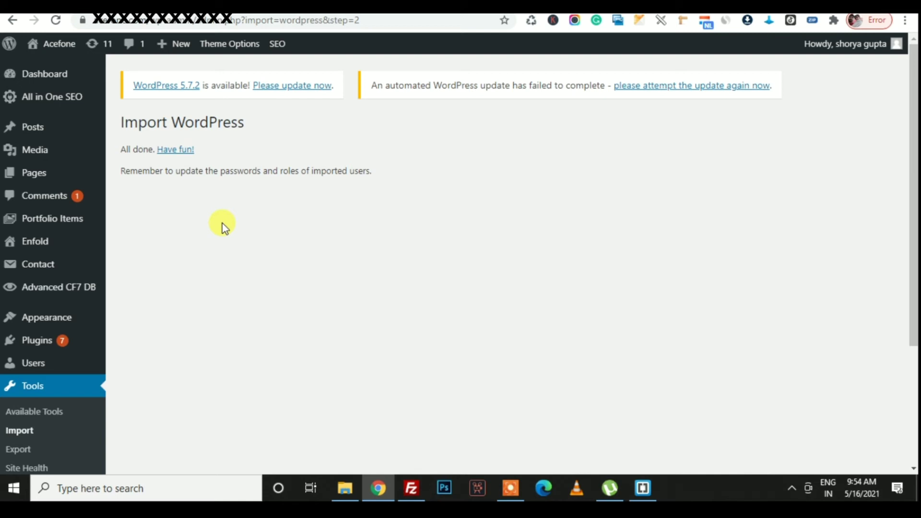
# List all pages sorted by date with the newest first, and check the modification date of Test-page-import
pyautogui.click(58, 176)
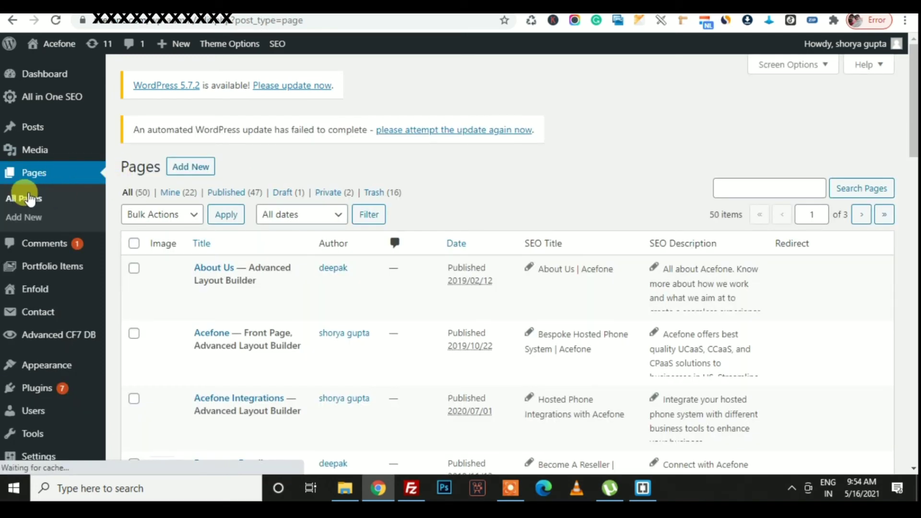
pyautogui.click(474, 248)
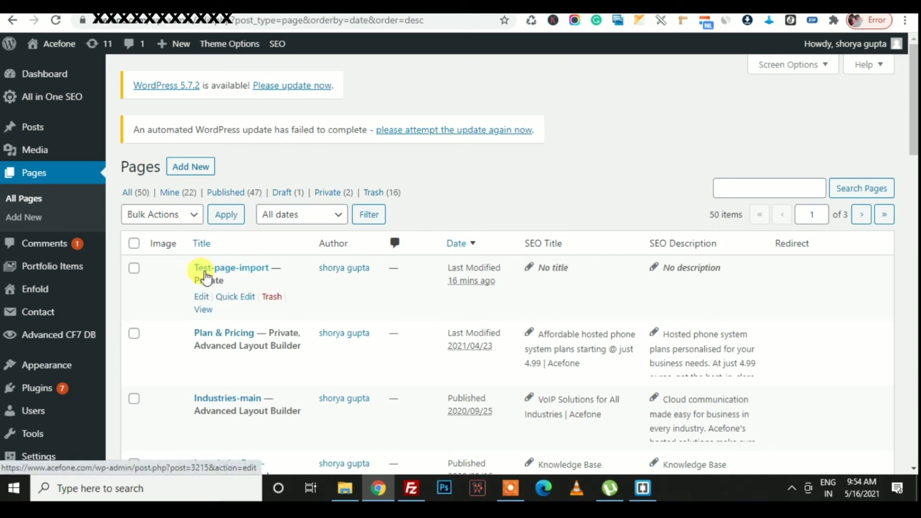
pyautogui.click(222, 270)
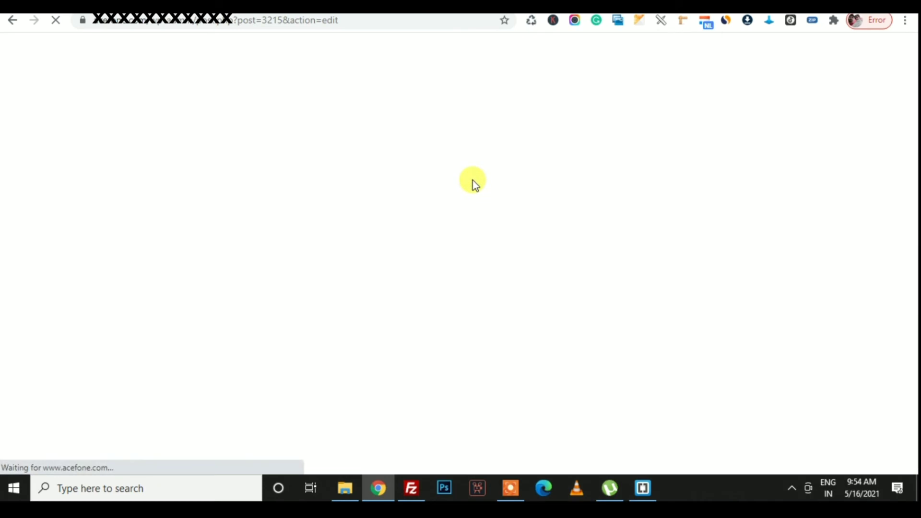
pyautogui.click(11, 20)
pyautogui.moveTo(448, 264); pyautogui.dragTo(528, 287)
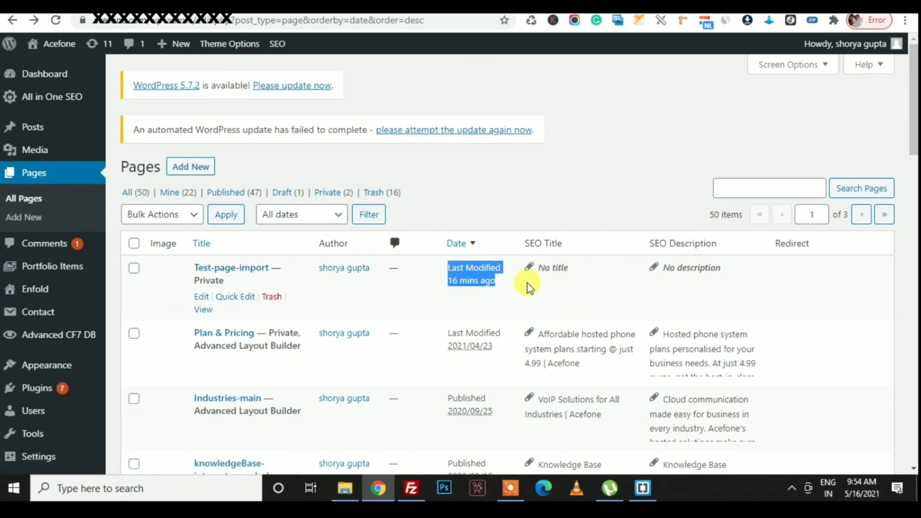
# Reload the full page list, return to the Import screen and look at the WordPress importer entry
pyautogui.click(41, 200)
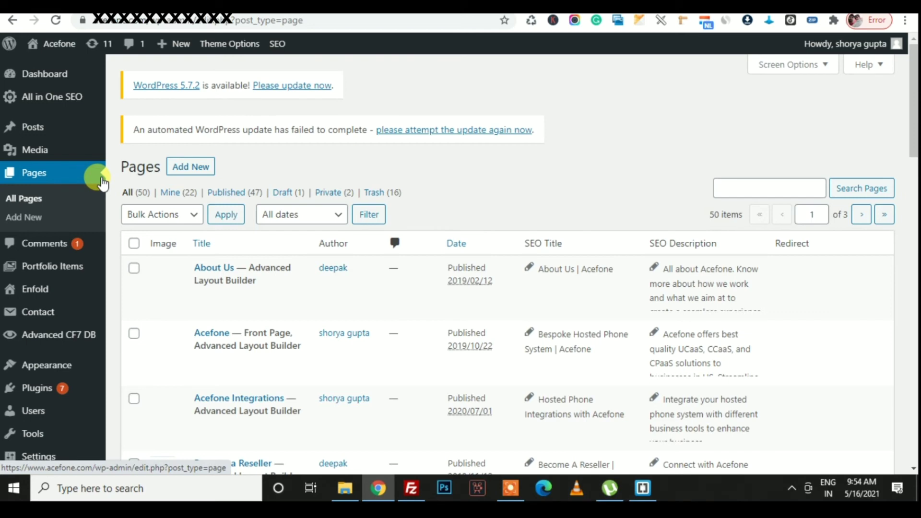
pyautogui.scroll(-1, 38, 331)
pyautogui.moveTo(34, 369)
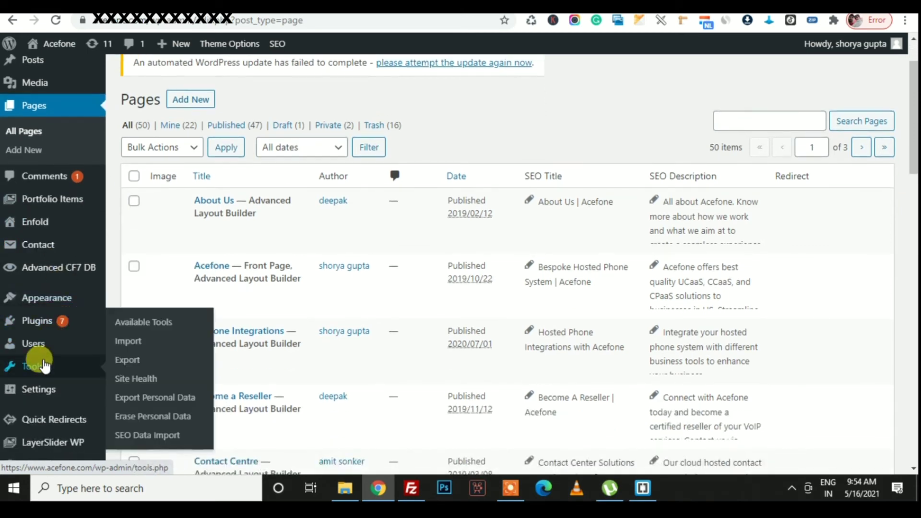
pyautogui.click(139, 340)
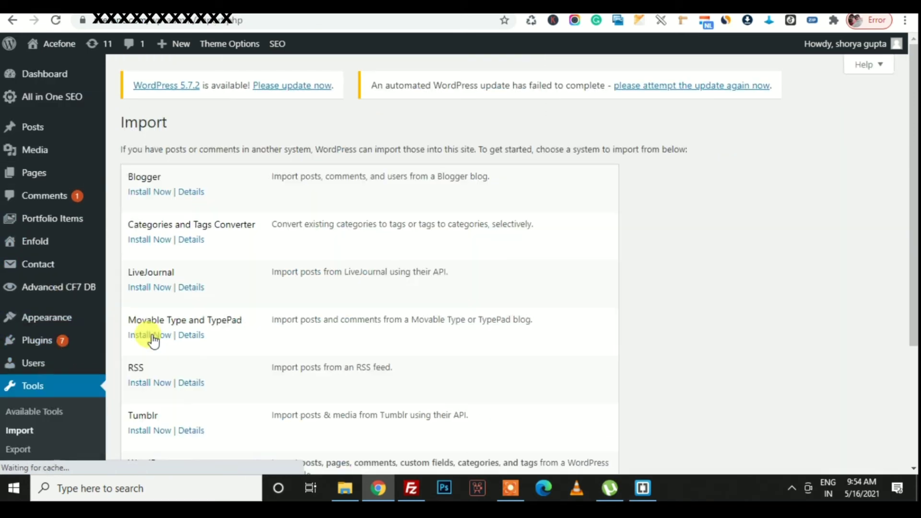
pyautogui.scroll(-3, 201, 295)
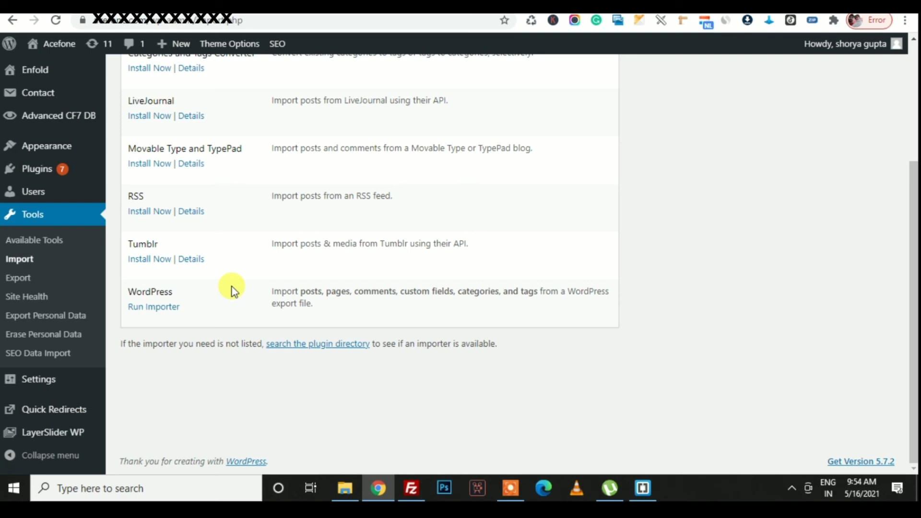
pyautogui.click(175, 308)
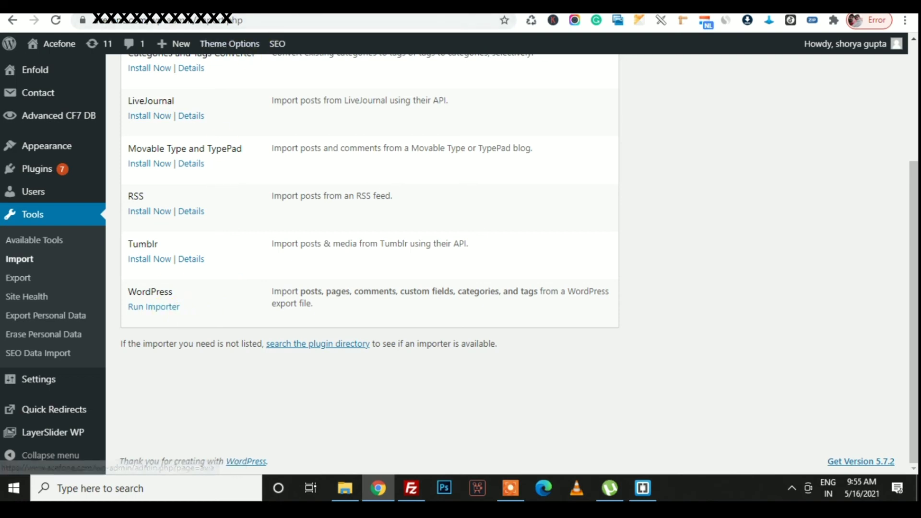
# Search Google for "wordpress org" in a new browser tab and open the WordPress.org site
pyautogui.hotkey('ctrl', 't')
pyautogui.write('wo')
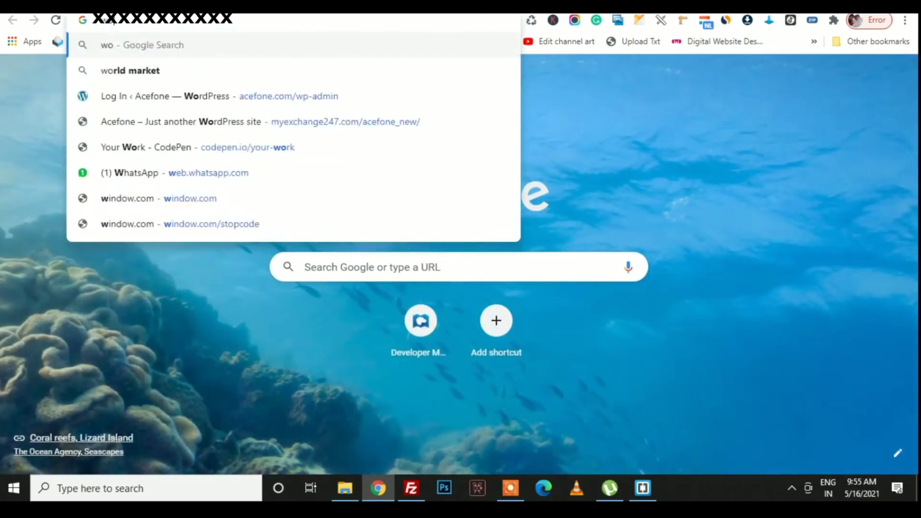
pyautogui.write('rdpress')
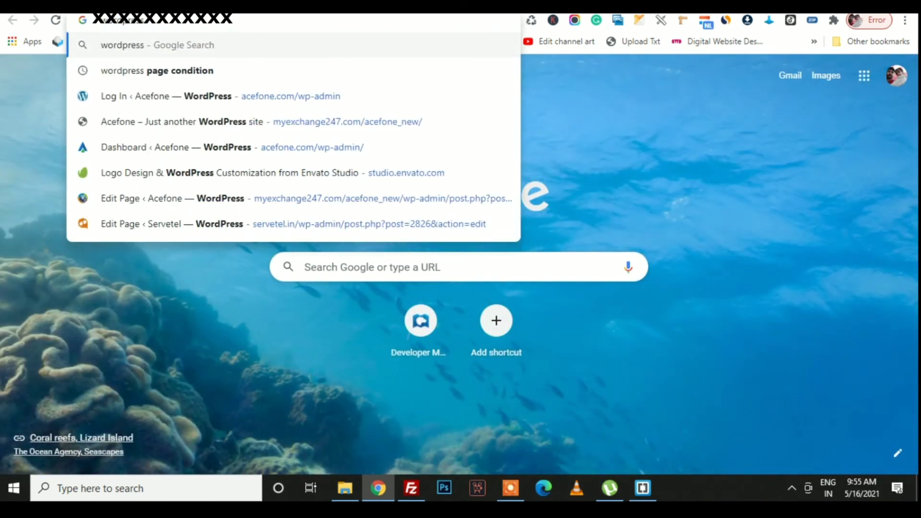
pyautogui.write(' org')
pyautogui.press('Return')
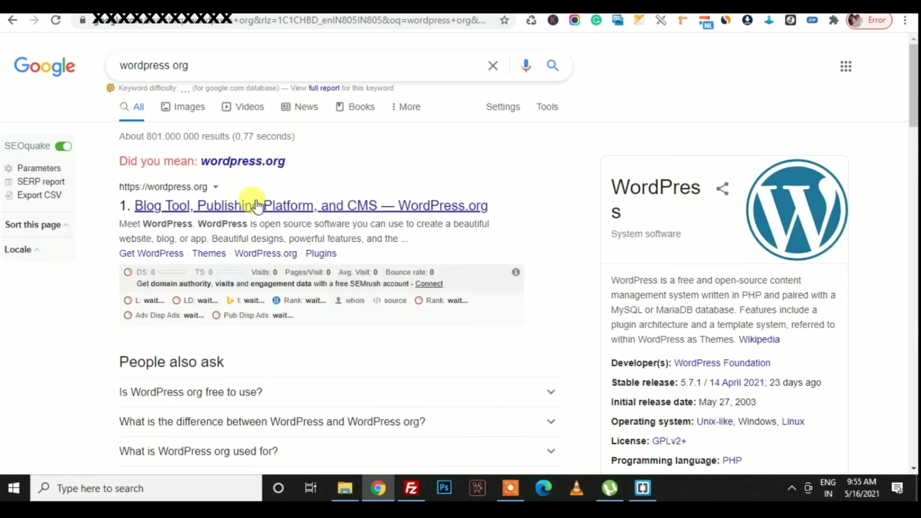
pyautogui.click(255, 203)
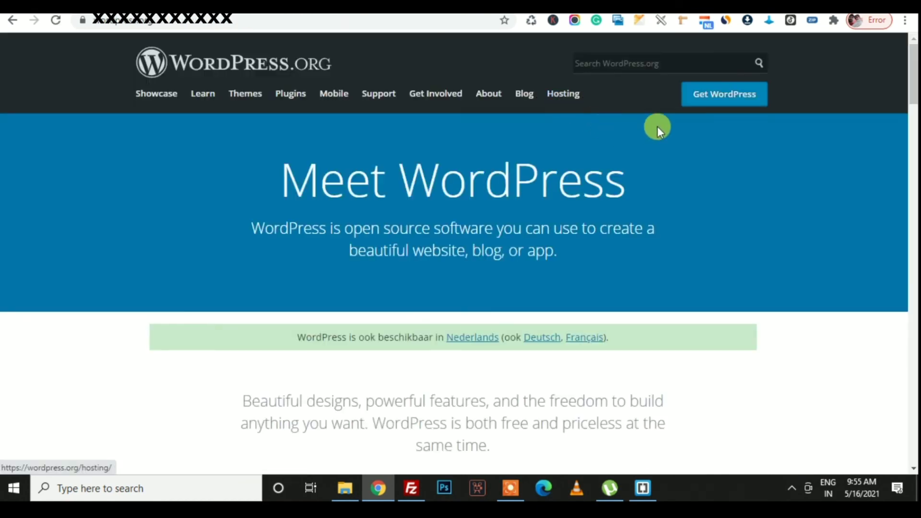
# Search WordPress.org for "wordpress importor"
pyautogui.click(624, 58)
pyautogui.write('wo')
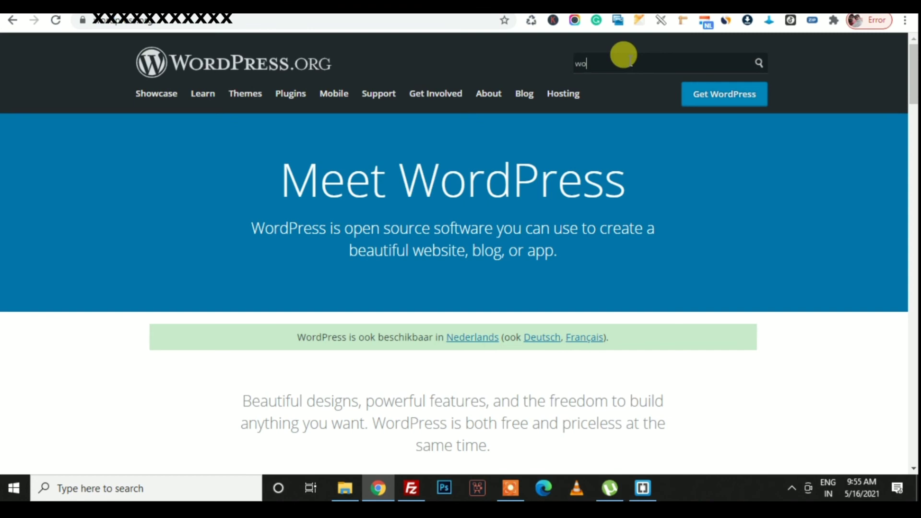
pyautogui.write('rdpress importo')
pyautogui.write('r')
pyautogui.press('Return')
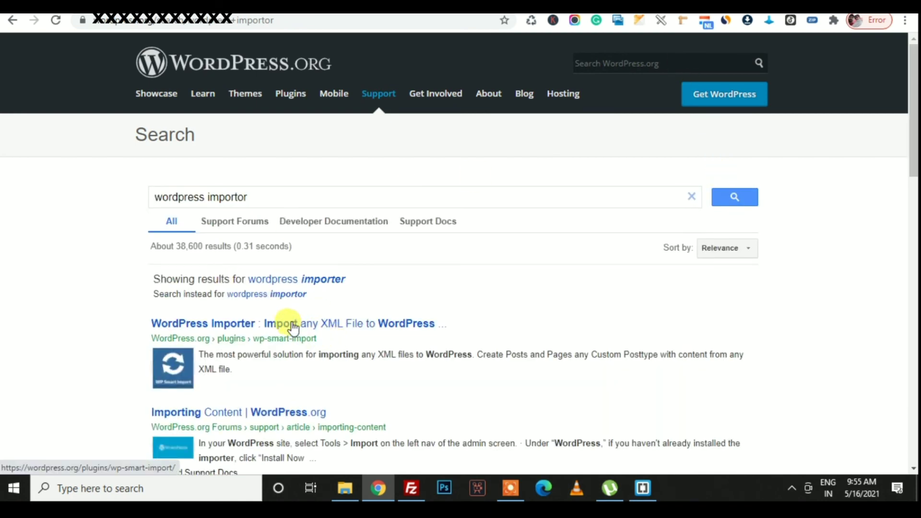
# Open the "WordPress Importer : Import any XML File to WordPress" plugin page and examine its description and download option
pyautogui.click(294, 328)
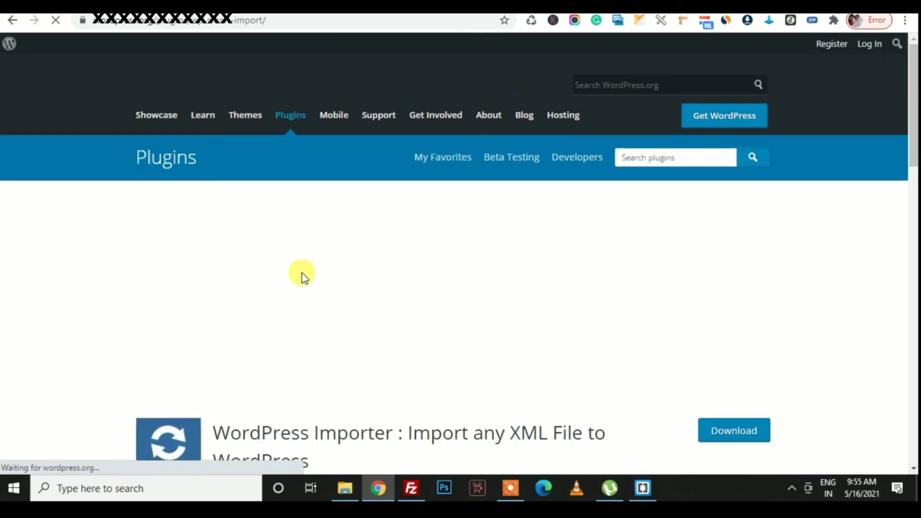
pyautogui.scroll(-5, 303, 271)
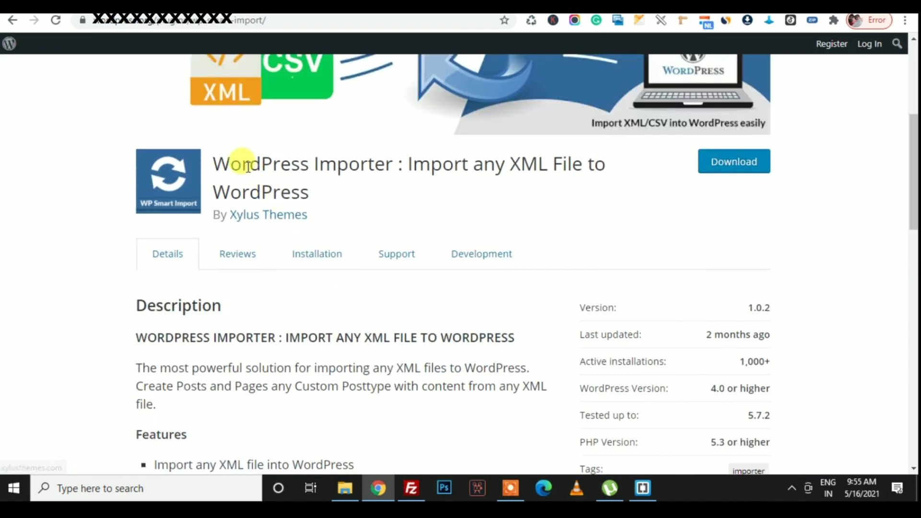
pyautogui.scroll(5, 288, 214)
pyautogui.scroll(-3, 499, 378)
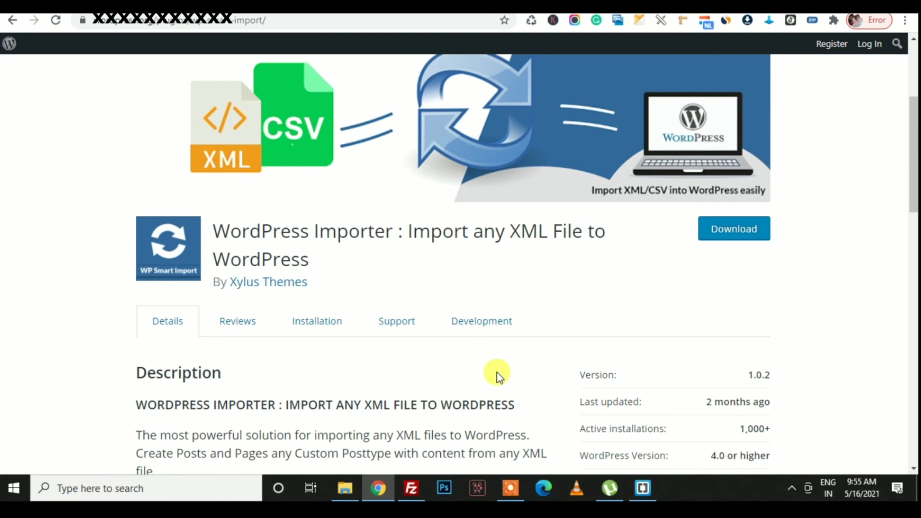
pyautogui.scroll(3, 498, 375)
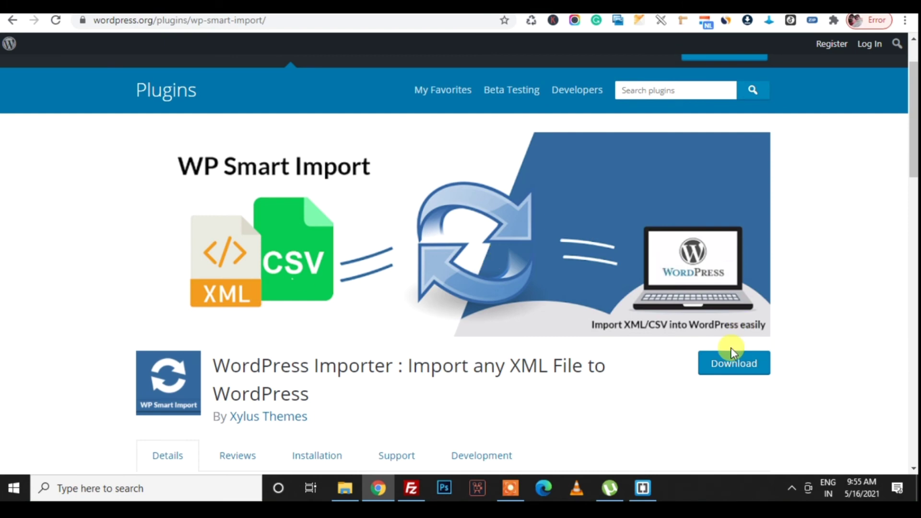
# Switch to FileZilla, go up to the remote wp-content folder, and reopen its plugins folder to look through the installed plugin directories
pyautogui.scroll(-3, 730, 347)
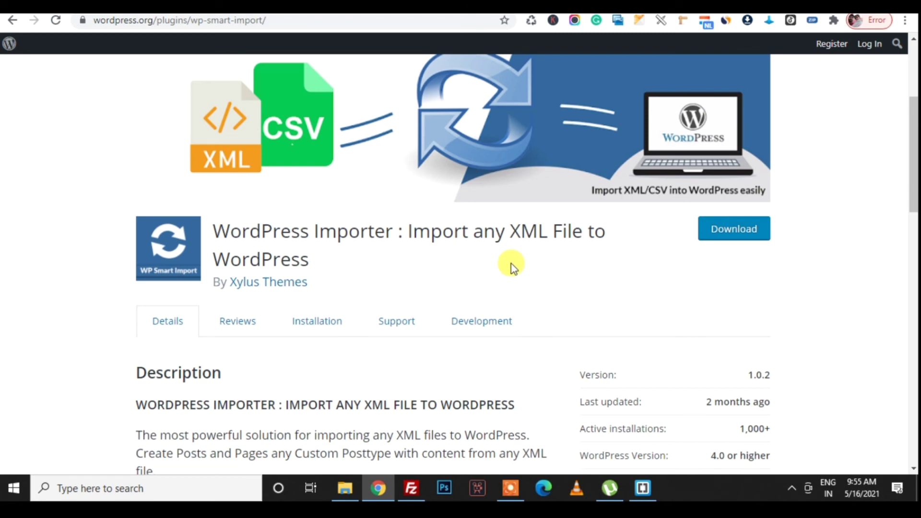
pyautogui.click(415, 496)
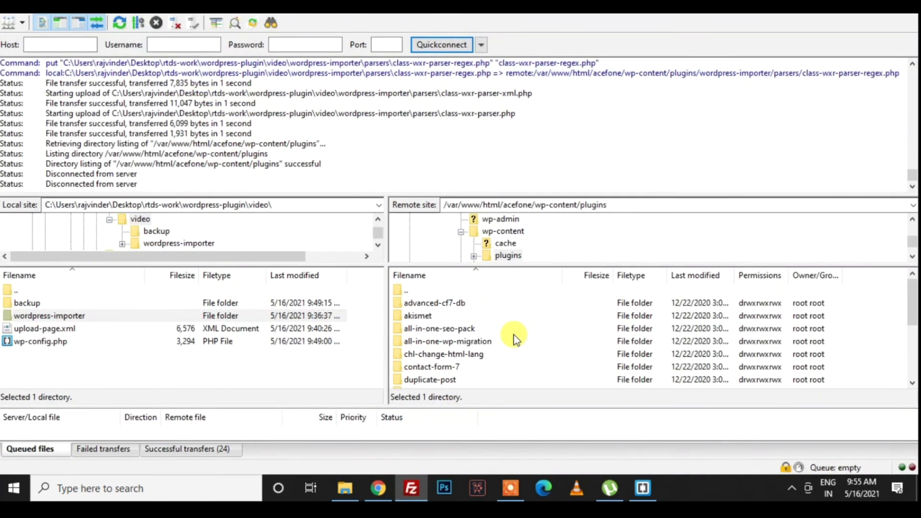
pyautogui.doubleClick(421, 291)
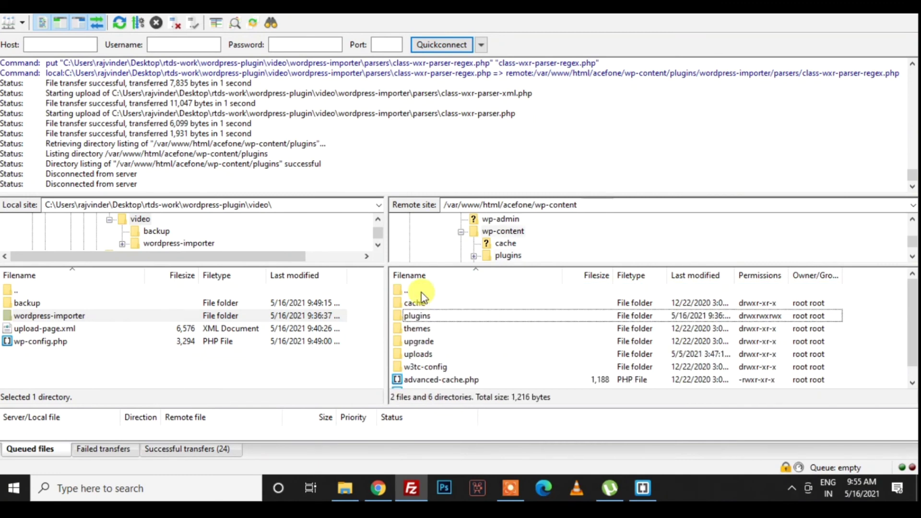
pyautogui.doubleClick(430, 316)
pyautogui.scroll(-3, 479, 357)
pyautogui.click(432, 367)
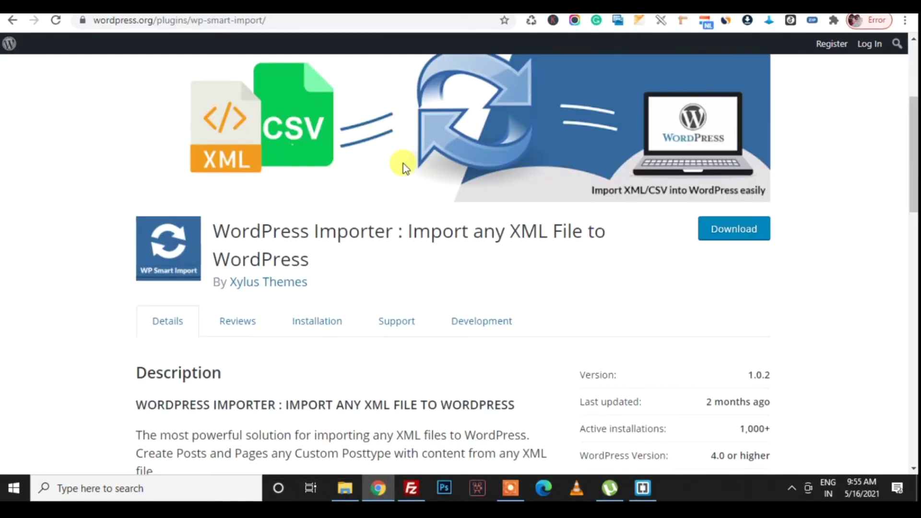
# Back on the WordPress Importer plugin page in Chrome, review the feature list and return to the plugin's download option
pyautogui.scroll(-6, 445, 290)
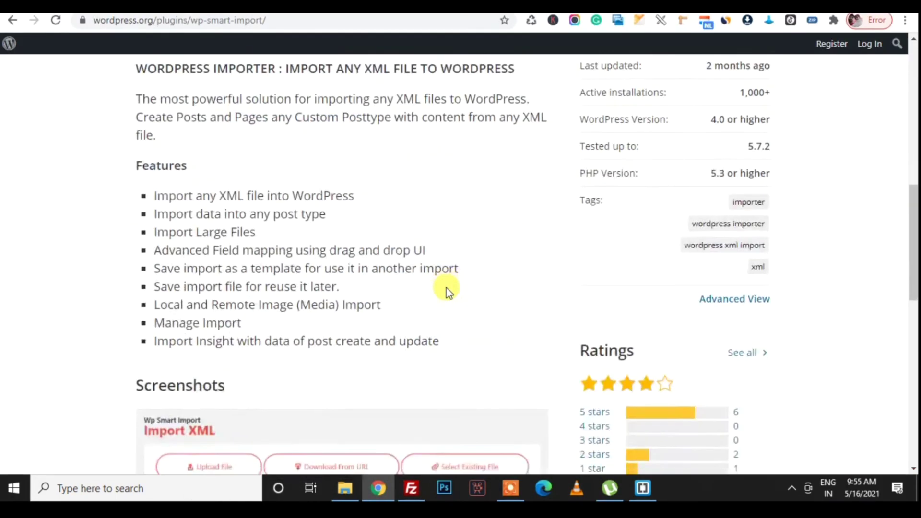
pyautogui.scroll(10, 447, 290)
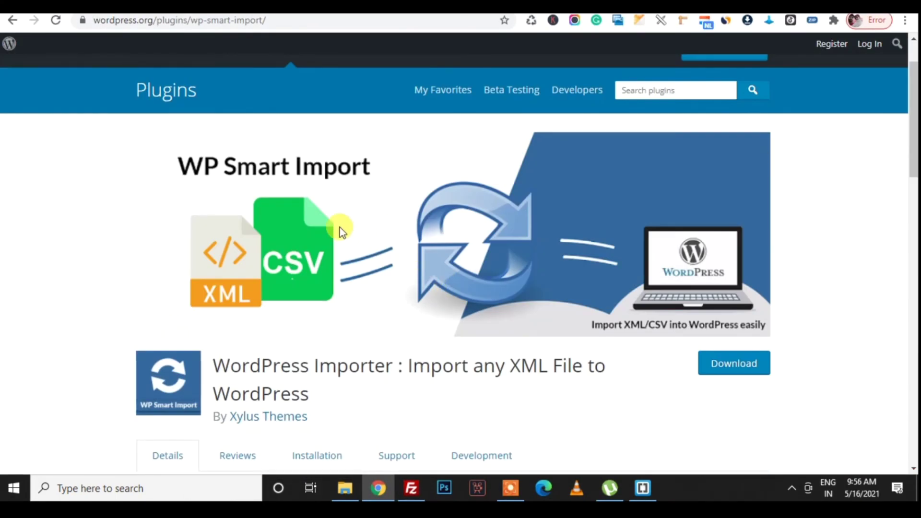